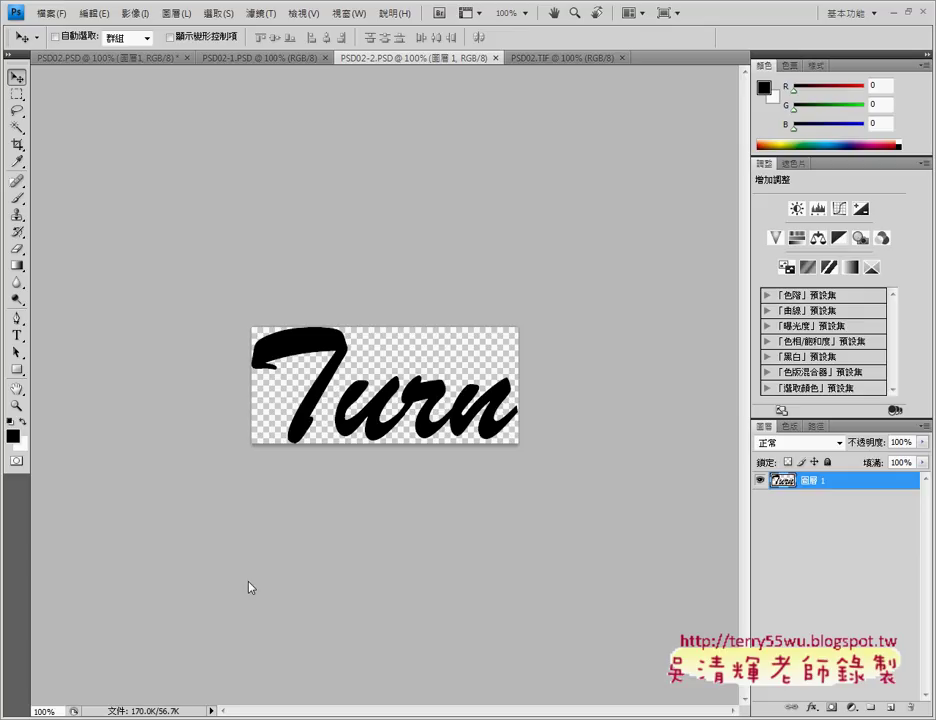
# Step: View the PSD02.TIF reference and mark its wind-streaked spiral edges and the word Turn
pyautogui.click(114, 59)
pyautogui.click(571, 58)
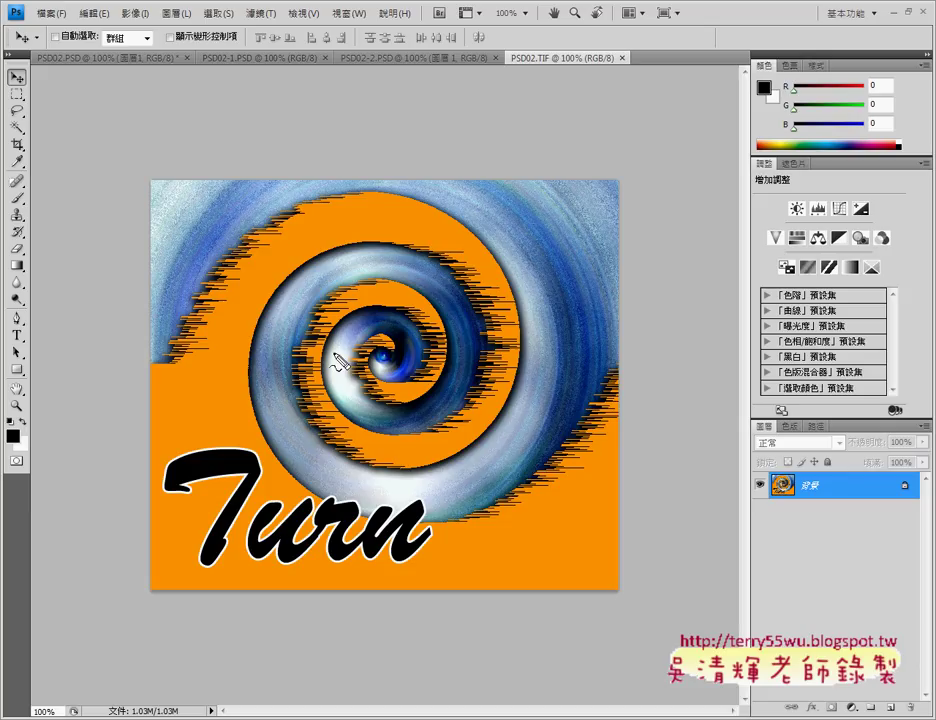
pyautogui.moveTo(705, 226)
pyautogui.mouseDown()
pyautogui.moveTo(617, 236)
pyautogui.moveTo(630, 245)
pyautogui.mouseUp()
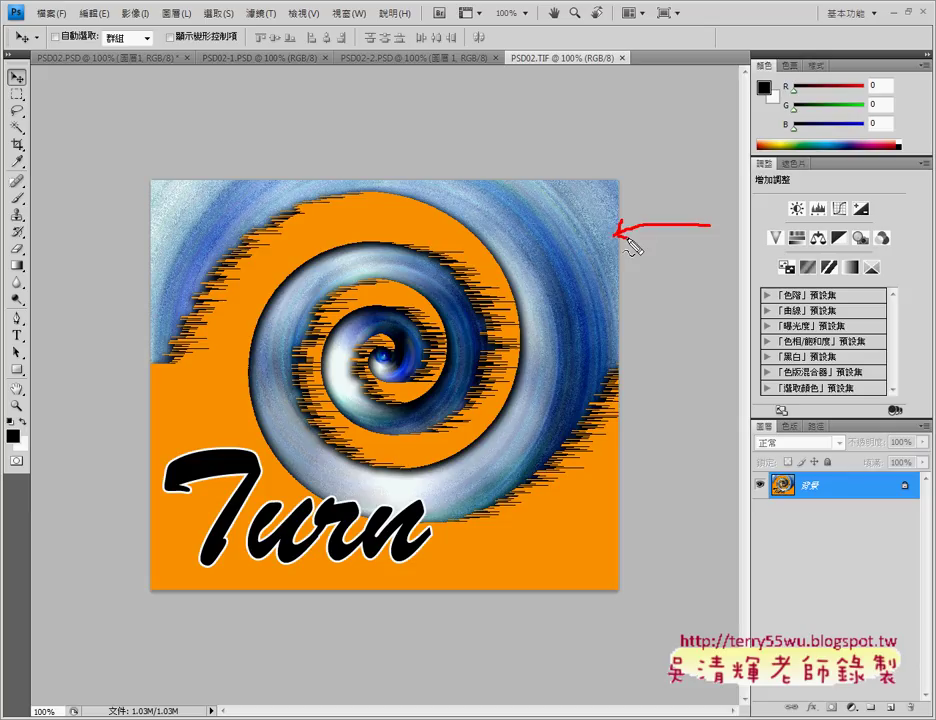
pyautogui.moveTo(518, 272); pyautogui.dragTo(493, 296)
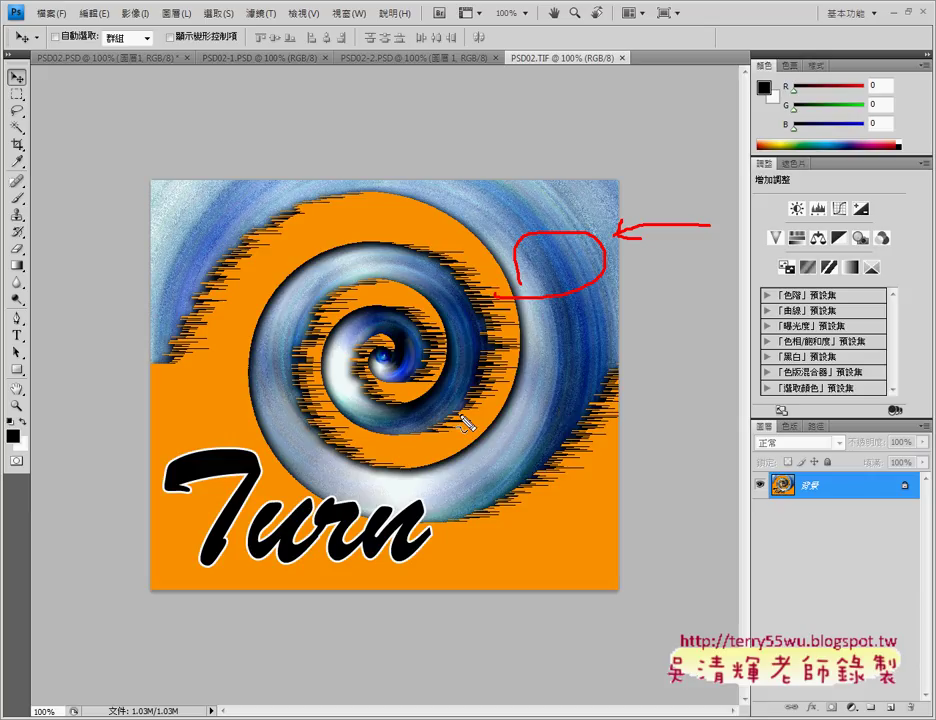
pyautogui.moveTo(303, 573); pyautogui.dragTo(398, 580)
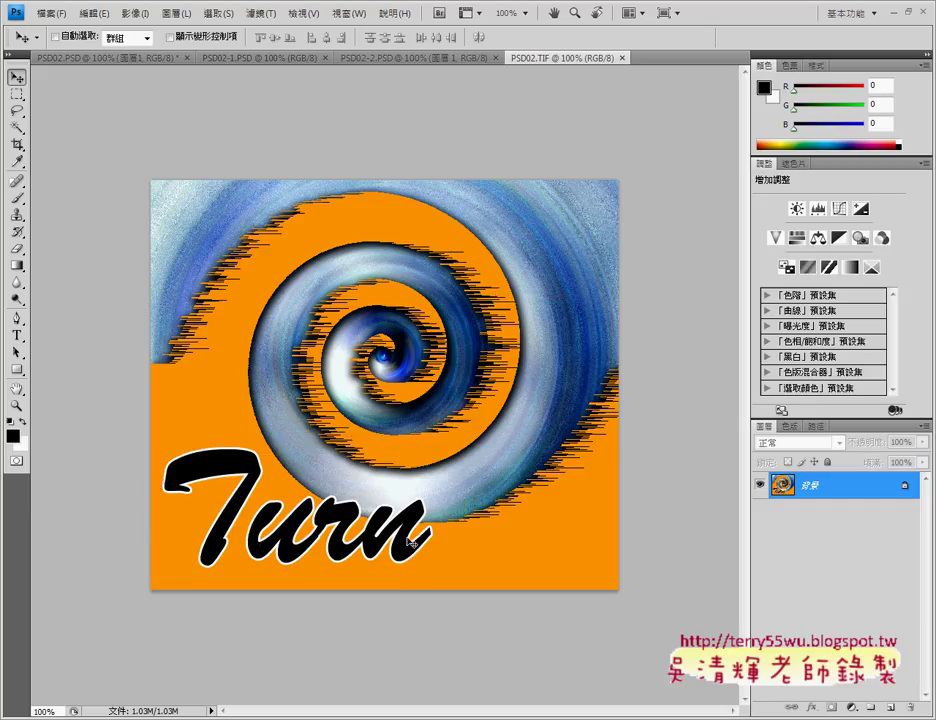
# Step: Look over the tulip and Turn source images, then deselect the orange area in PSD02.PSD
pyautogui.click(123, 59)
pyautogui.click(245, 58)
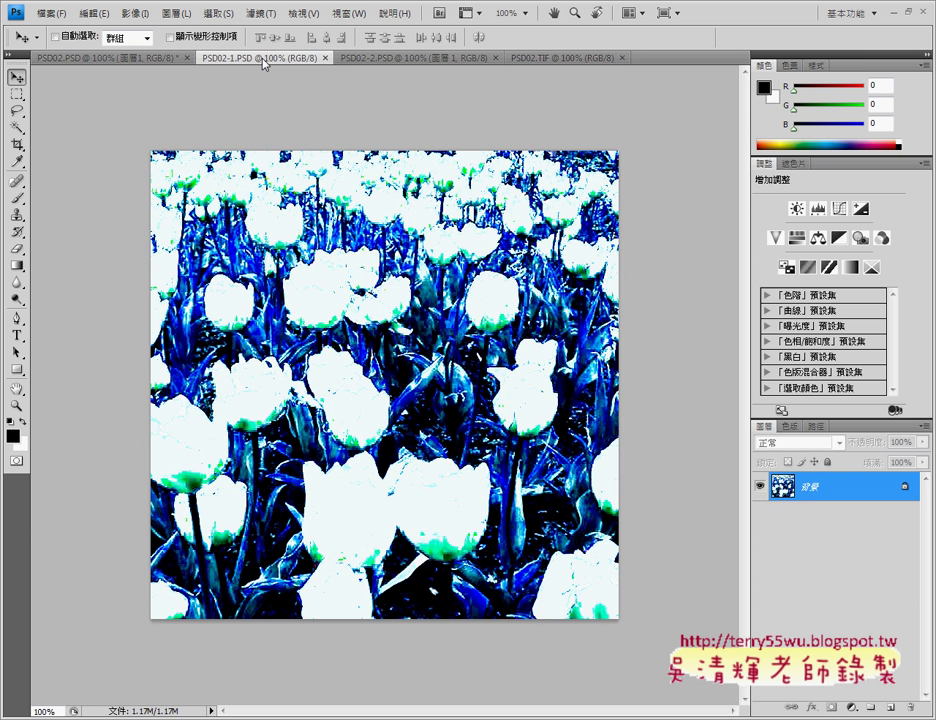
pyautogui.click(396, 59)
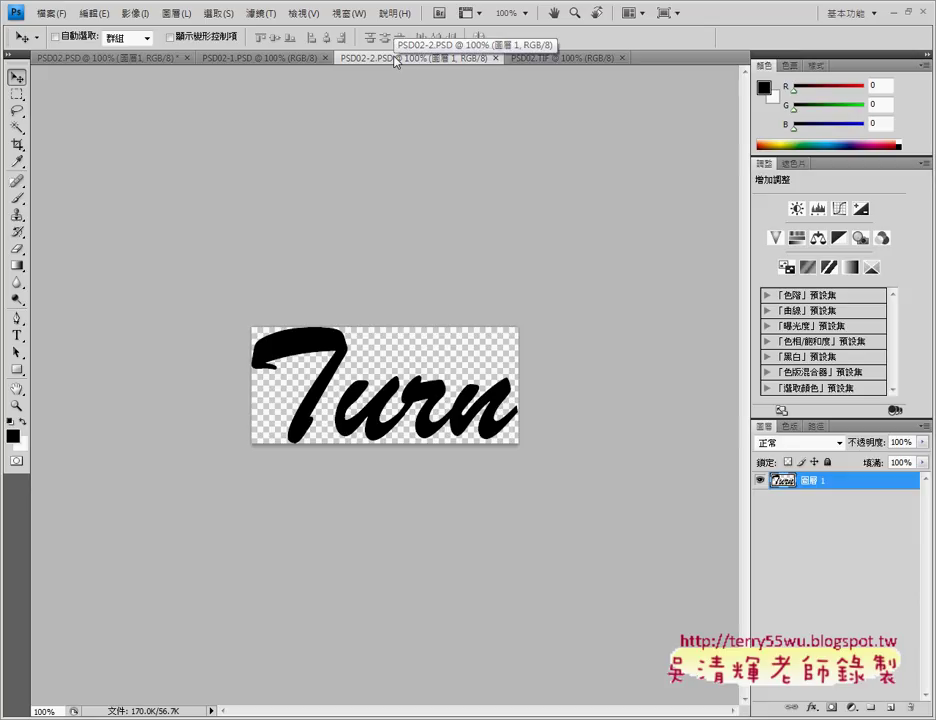
pyautogui.click(130, 59)
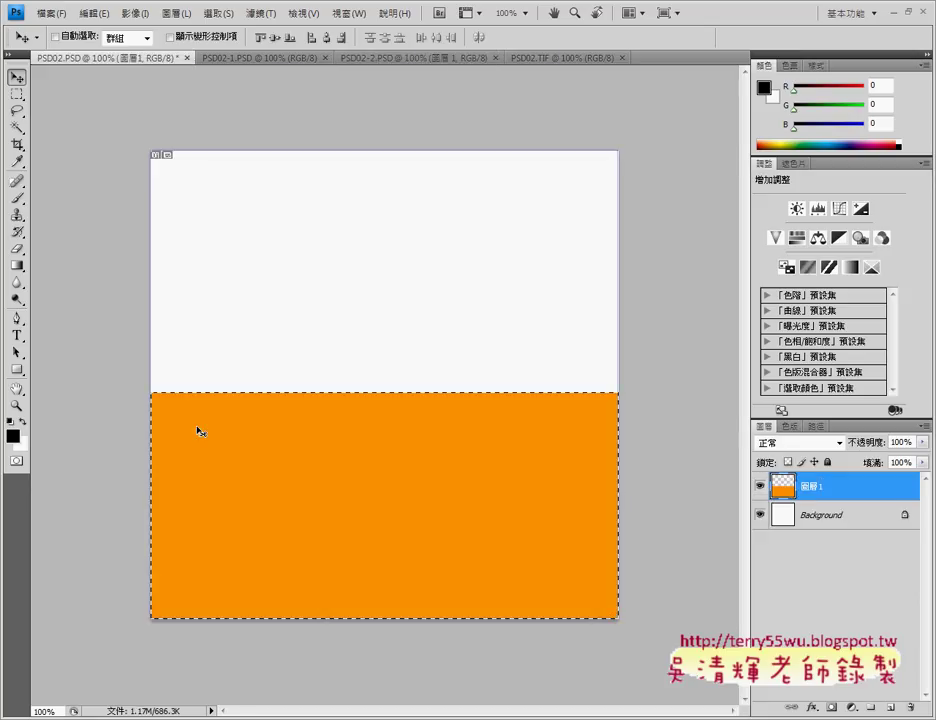
pyautogui.click(218, 13)
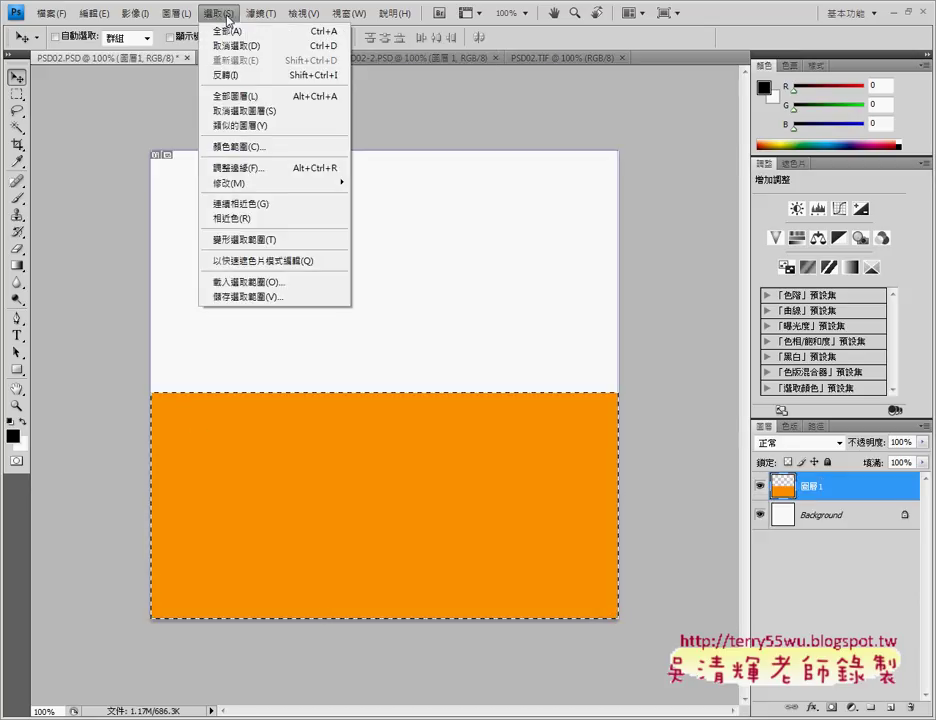
pyautogui.click(240, 46)
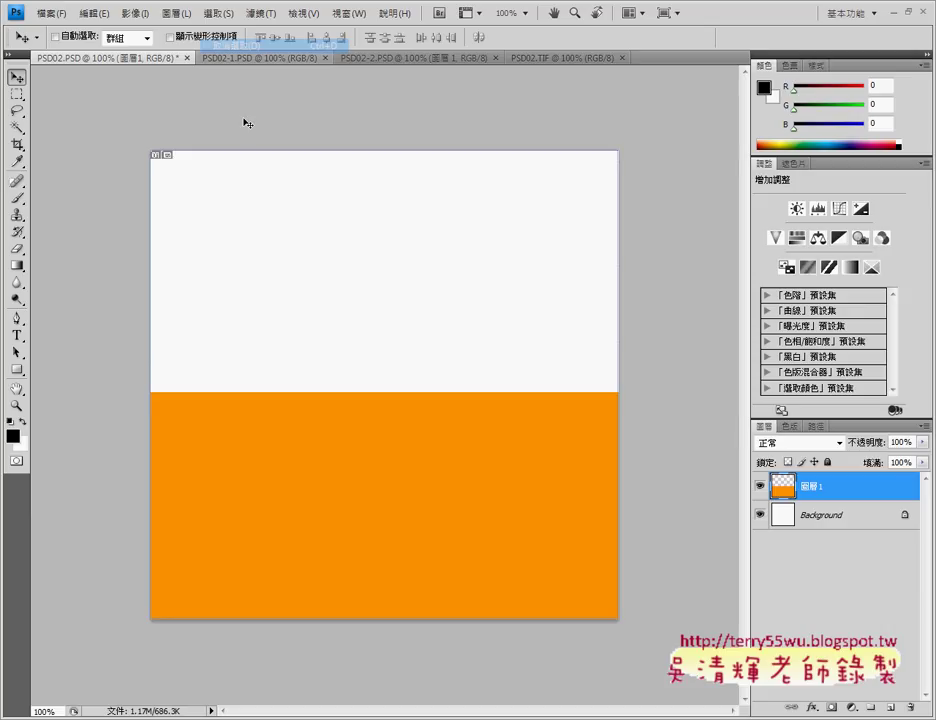
# Step: Compare PSD02.PSD against the PSD02.TIF reference several times, ending on the reference
pyautogui.click(540, 59)
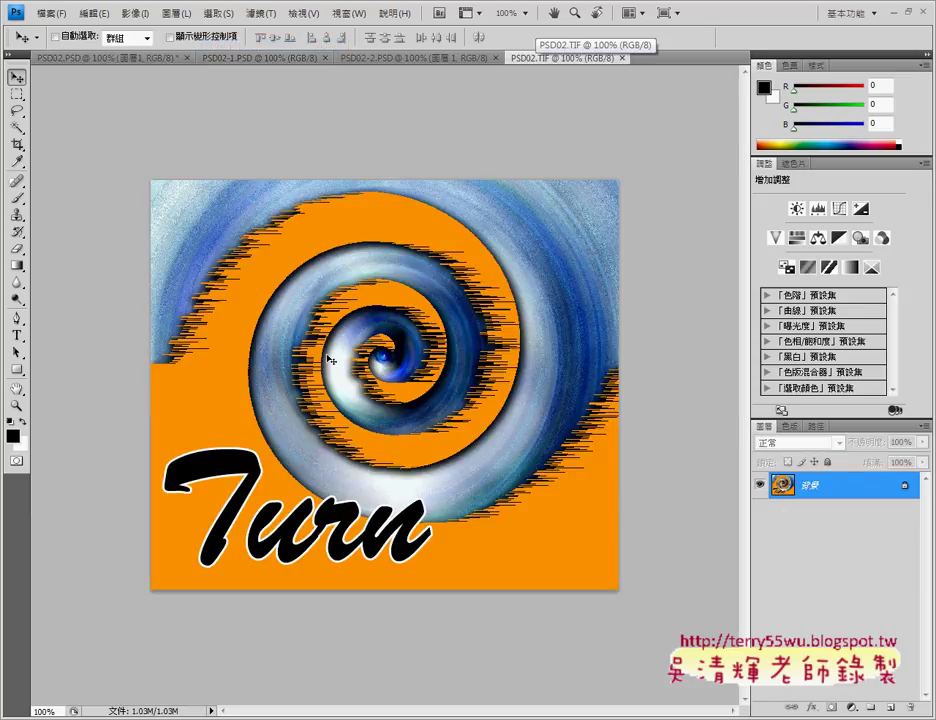
pyautogui.click(100, 58)
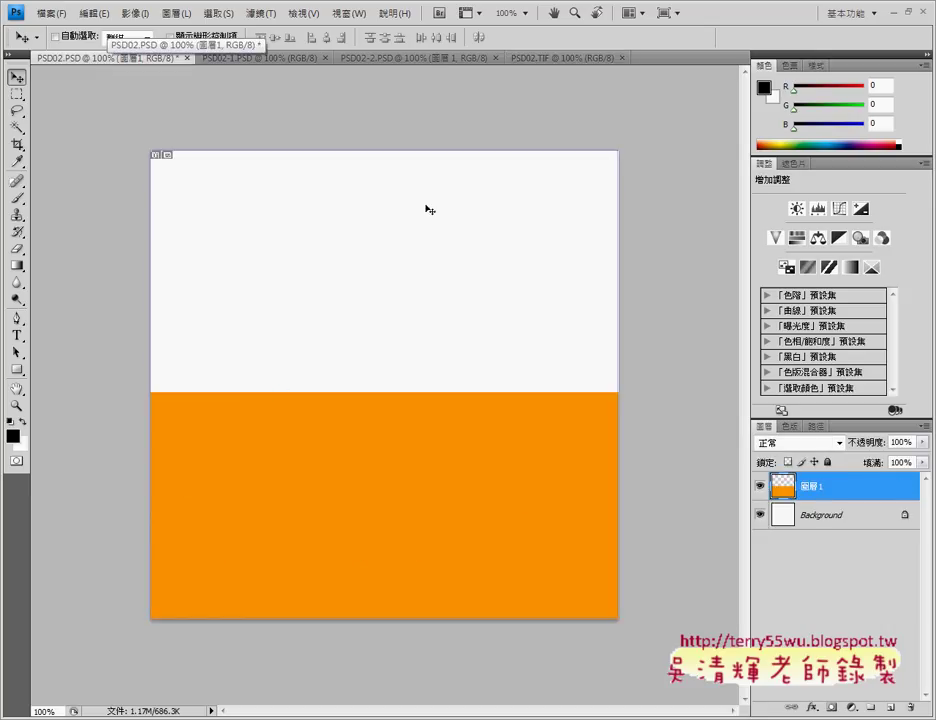
pyautogui.click(566, 58)
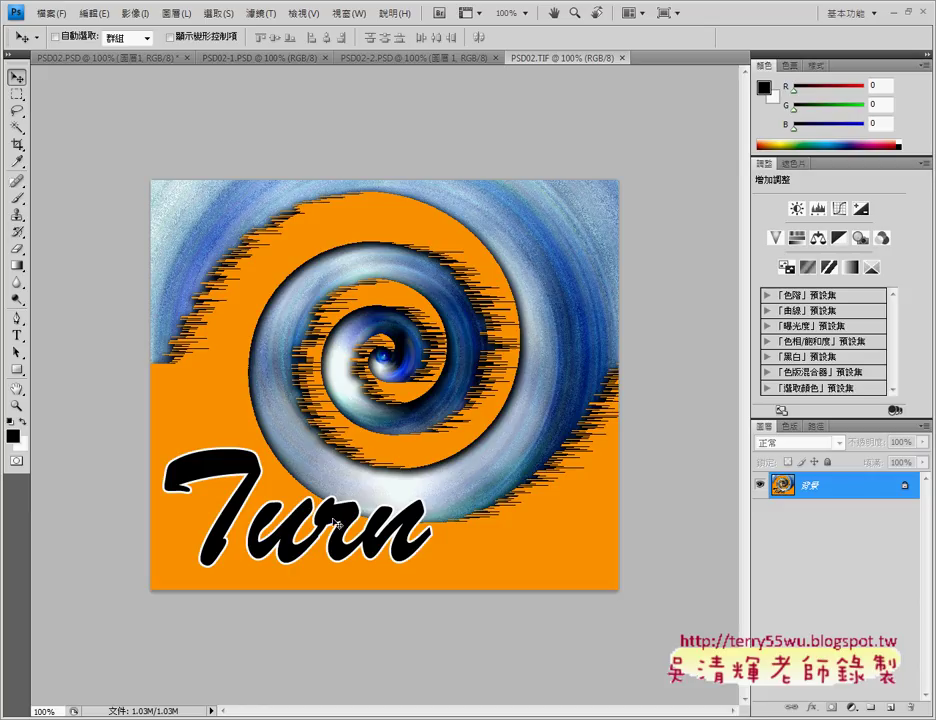
pyautogui.click(121, 58)
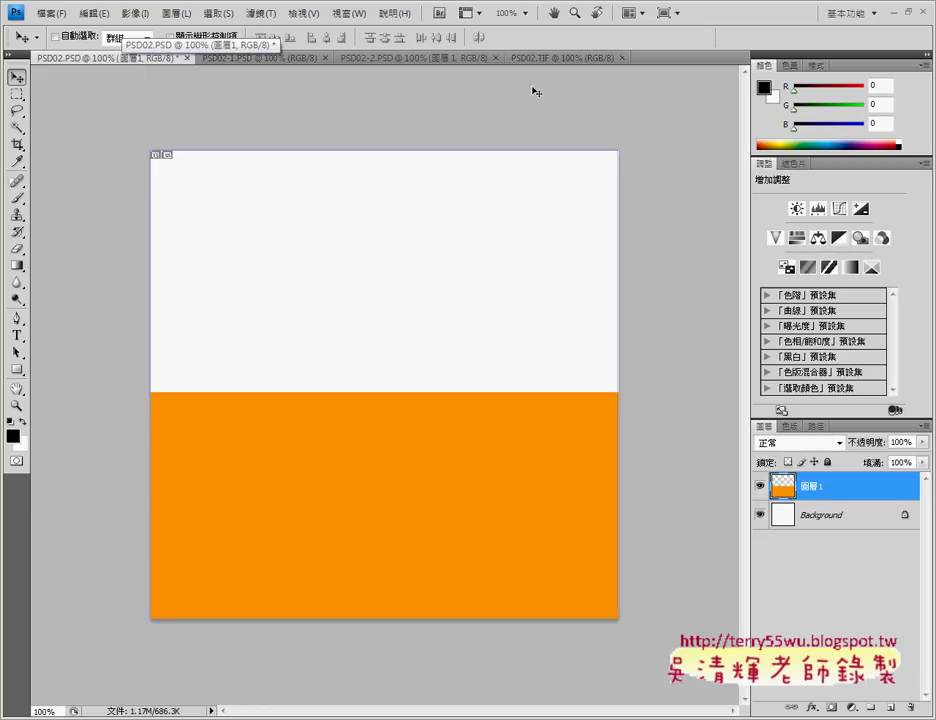
pyautogui.click(536, 60)
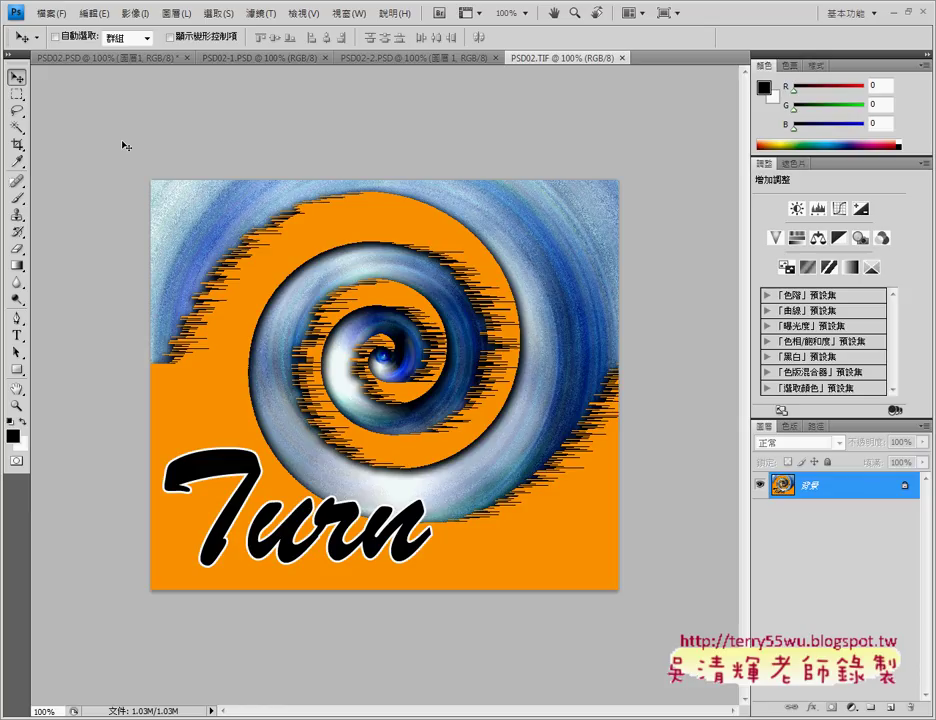
# Step: Compare the PSD02-1 tulip and PSD02-2 Turn sources with the reference, then bring up the exam PDF
pyautogui.click(262, 58)
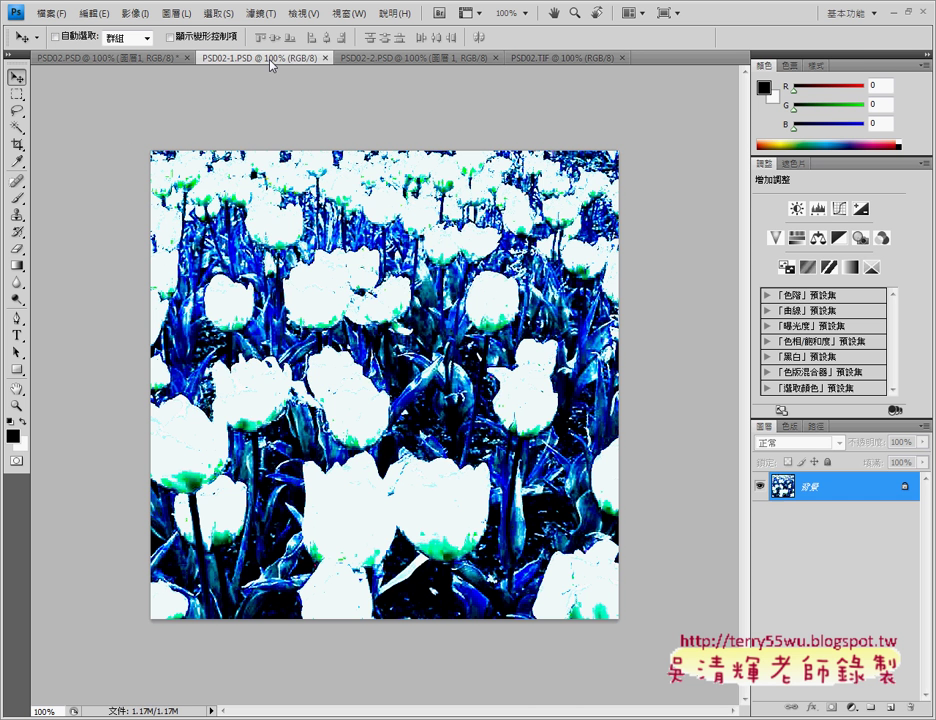
pyautogui.click(566, 58)
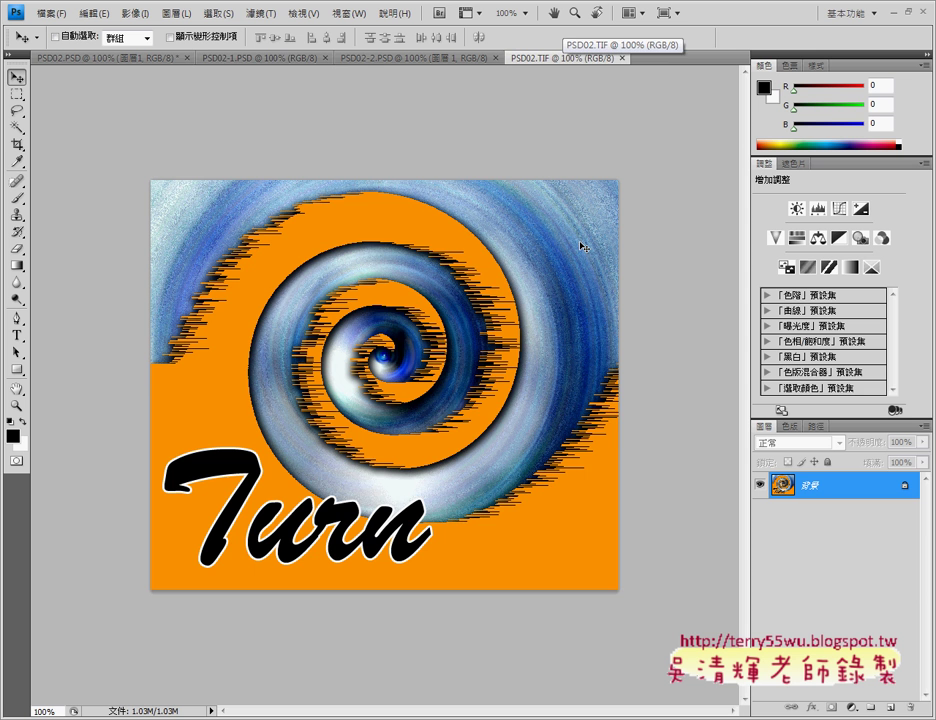
pyautogui.click(228, 58)
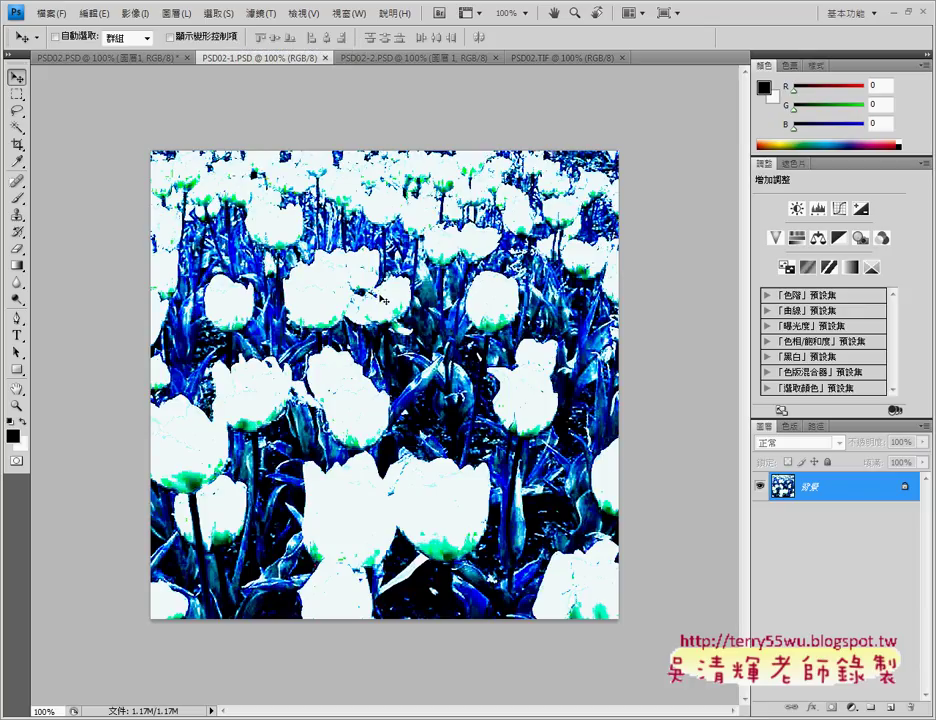
pyautogui.click(537, 58)
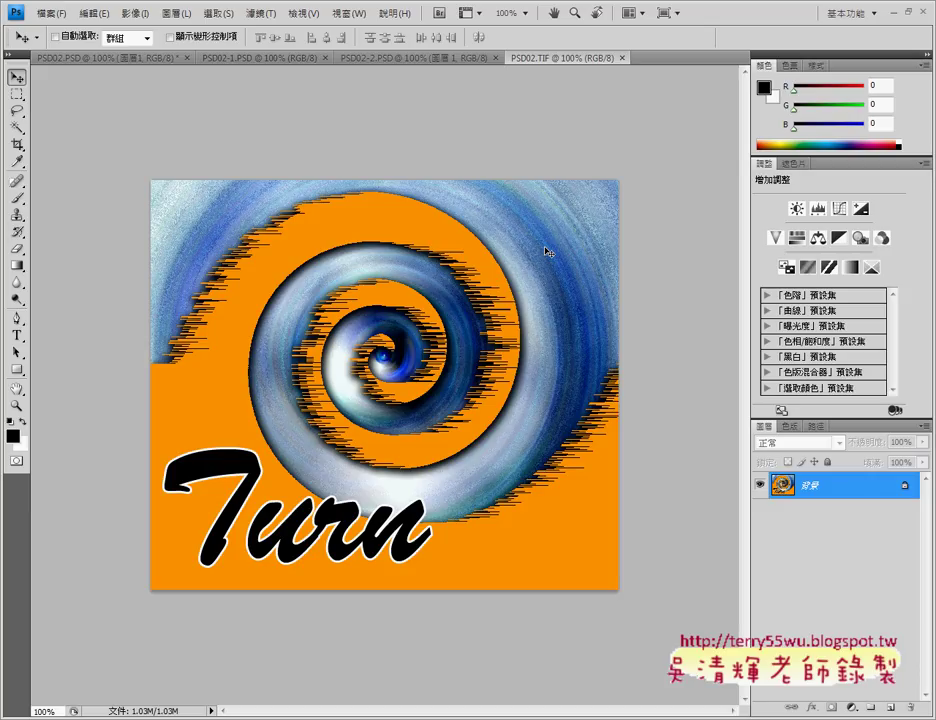
pyautogui.click(392, 58)
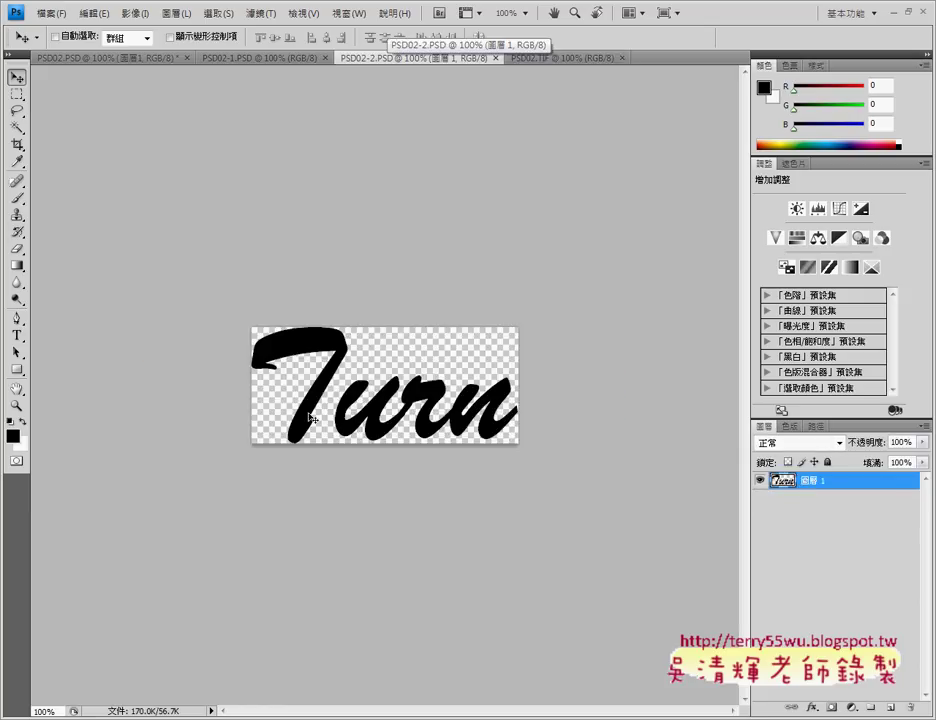
pyautogui.click(553, 60)
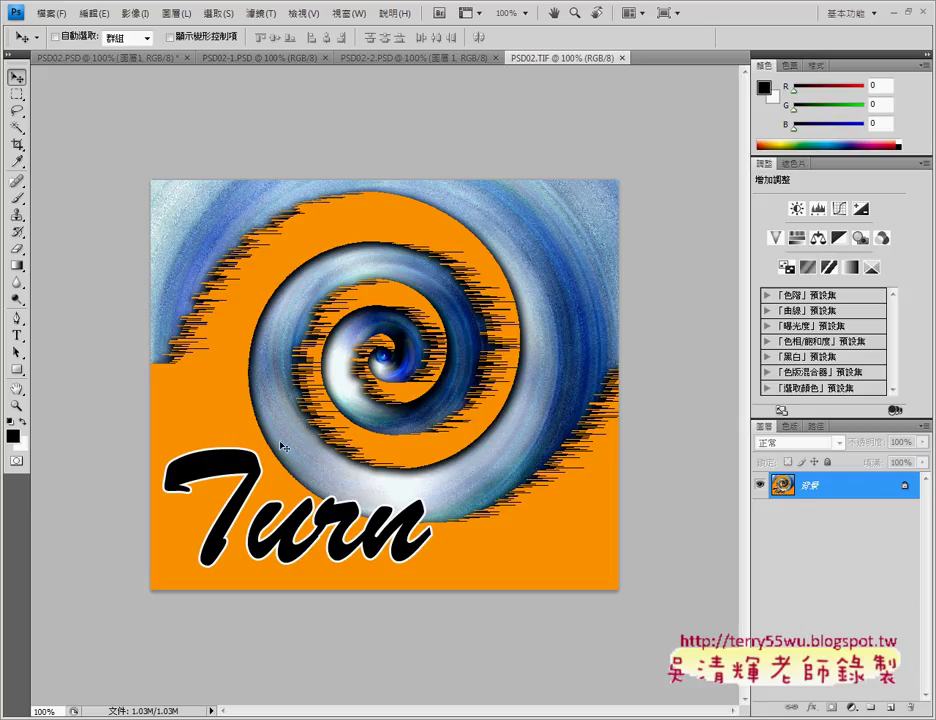
pyautogui.hotkey('alt', 'Tab')
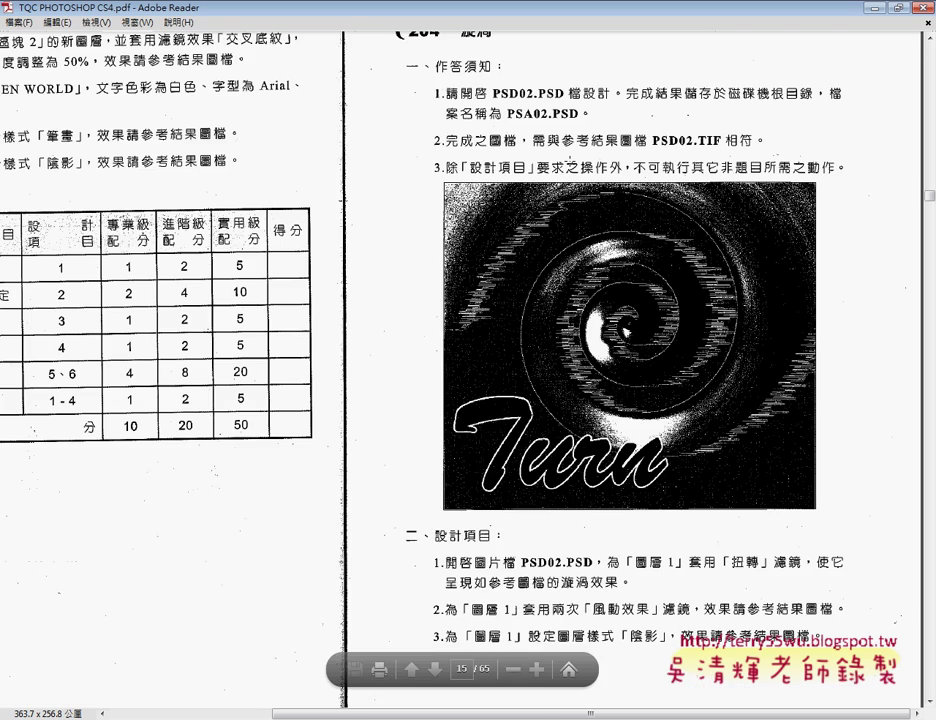
pyautogui.click(537, 669)
pyautogui.click(537, 669)
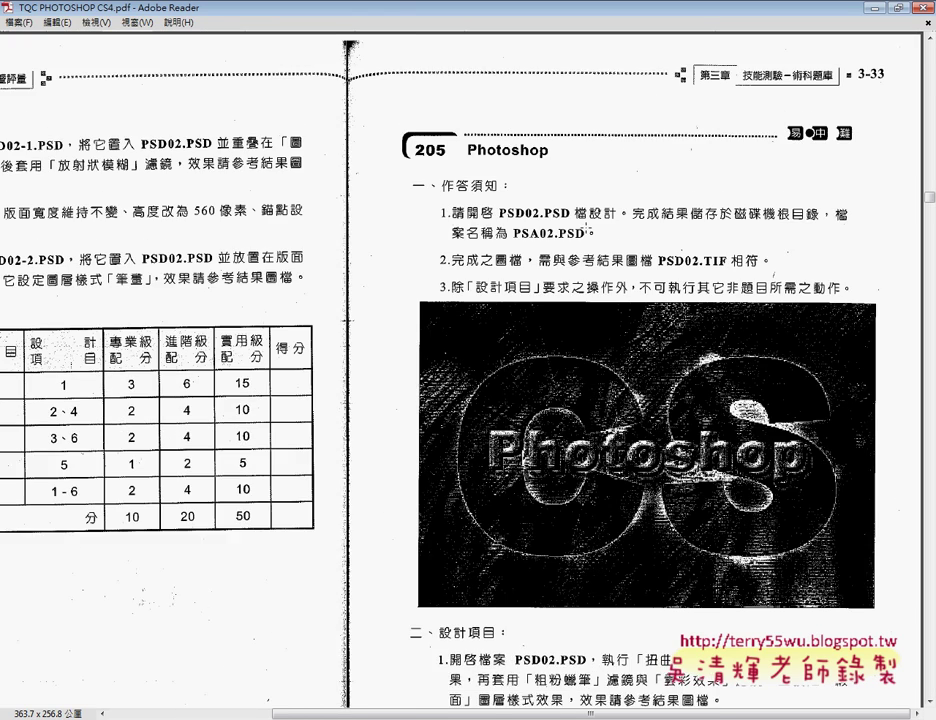
pyautogui.scroll(-10, 585, 224)
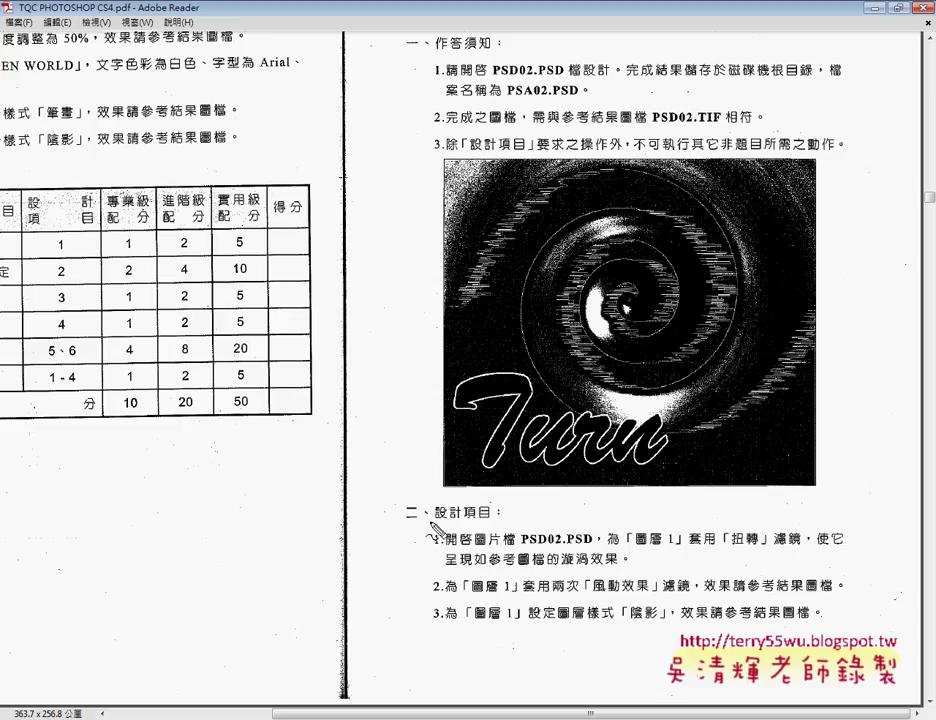
pyautogui.moveTo(430, 519)
pyautogui.mouseDown()
pyautogui.moveTo(490, 515)
pyautogui.moveTo(593, 549)
pyautogui.moveTo(677, 548)
pyautogui.mouseUp()
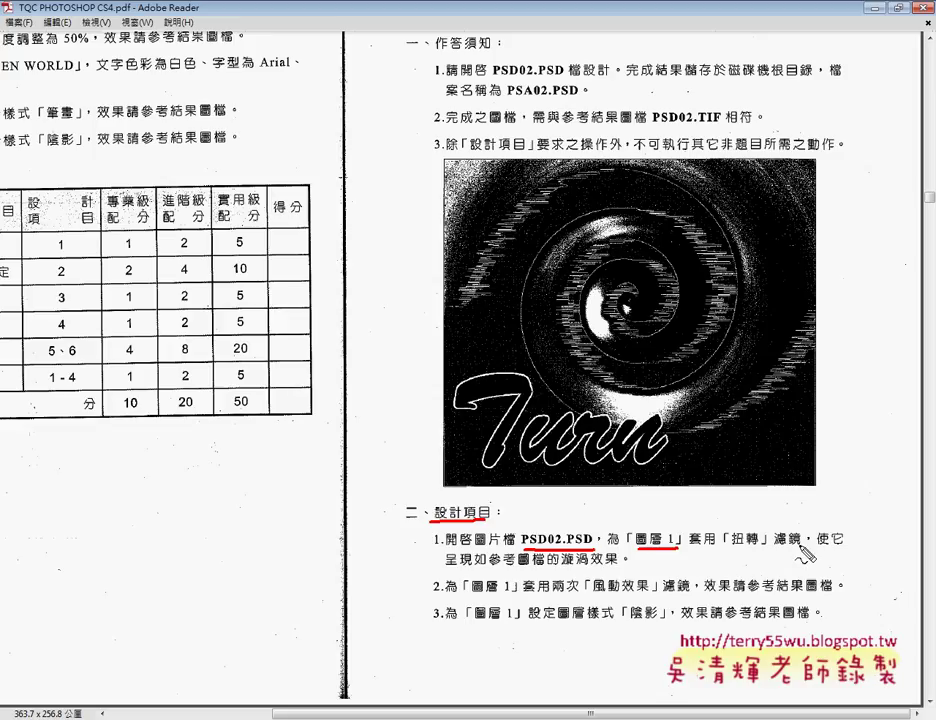
pyautogui.moveTo(778, 532)
pyautogui.mouseDown()
pyautogui.moveTo(768, 520)
pyautogui.moveTo(753, 546)
pyautogui.mouseUp()
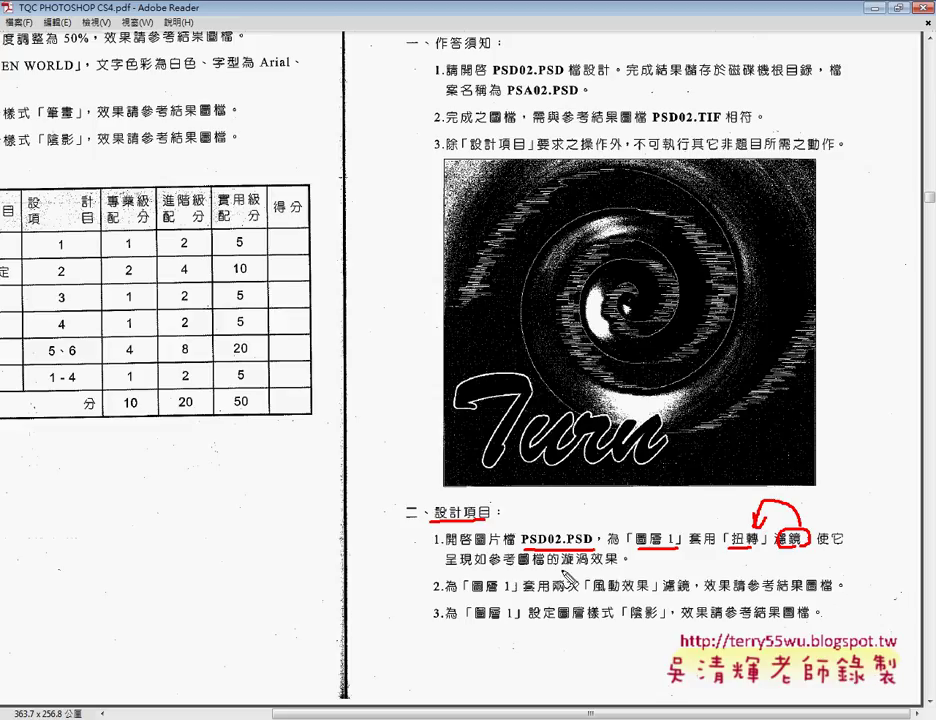
pyautogui.moveTo(572, 565); pyautogui.dragTo(640, 564)
pyautogui.moveTo(597, 597); pyautogui.dragTo(645, 597)
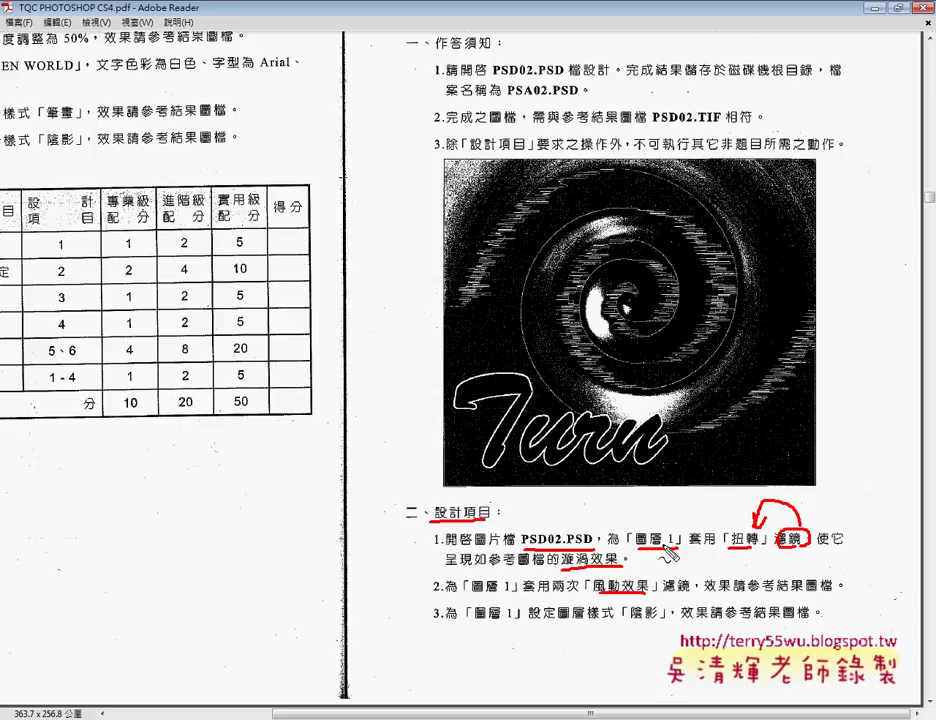
pyautogui.moveTo(632, 620); pyautogui.dragTo(662, 618)
pyautogui.moveTo(432, 619); pyautogui.dragTo(547, 618)
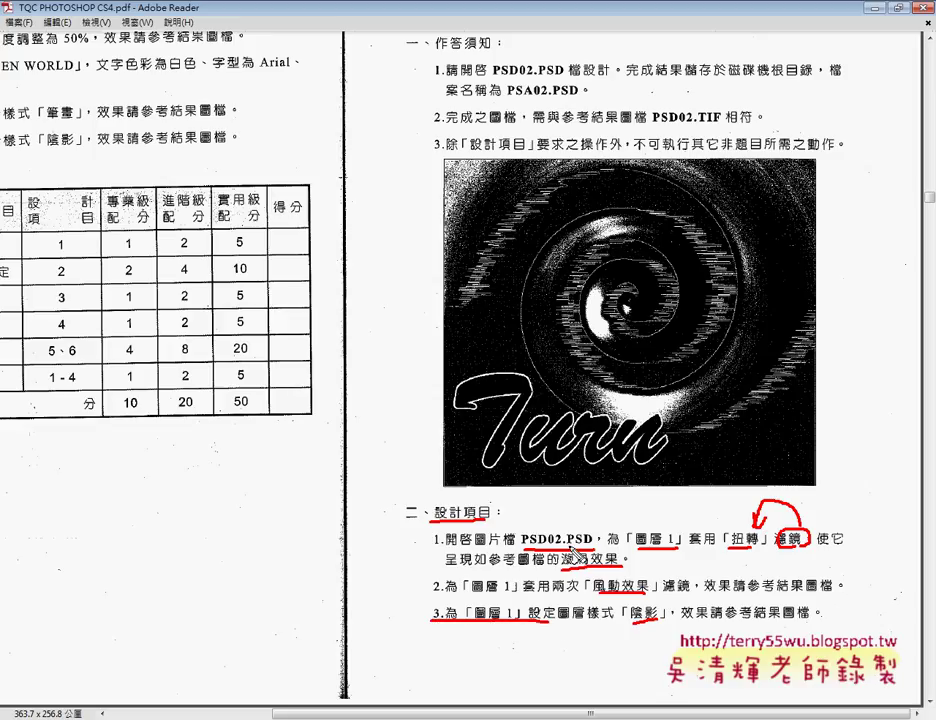
pyautogui.moveTo(588, 521)
pyautogui.mouseDown()
pyautogui.moveTo(522, 548)
pyautogui.moveTo(598, 528)
pyautogui.mouseUp()
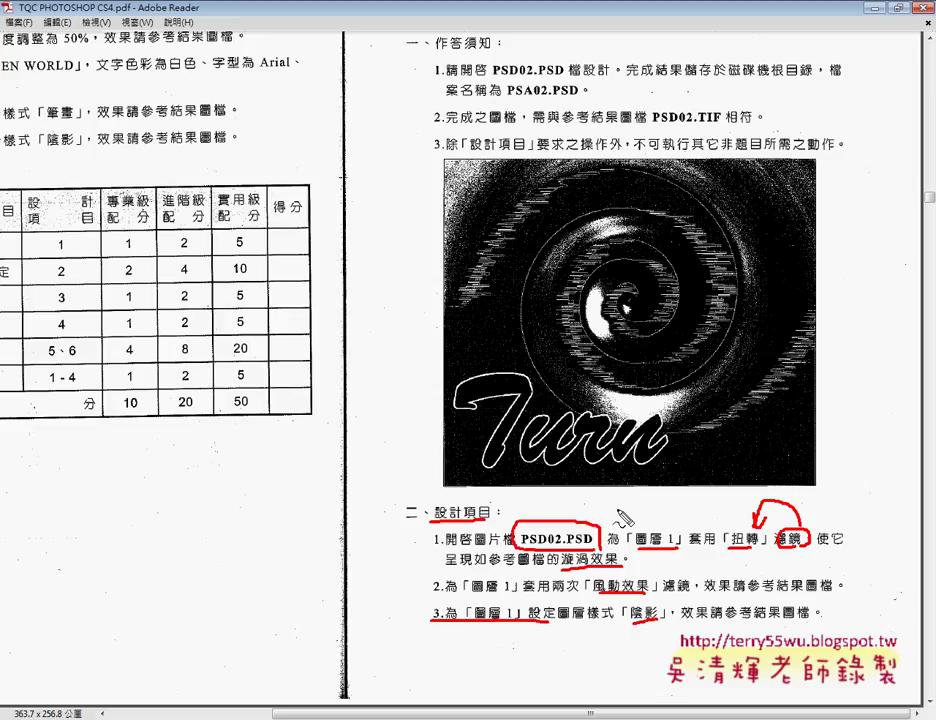
pyautogui.press('Escape')
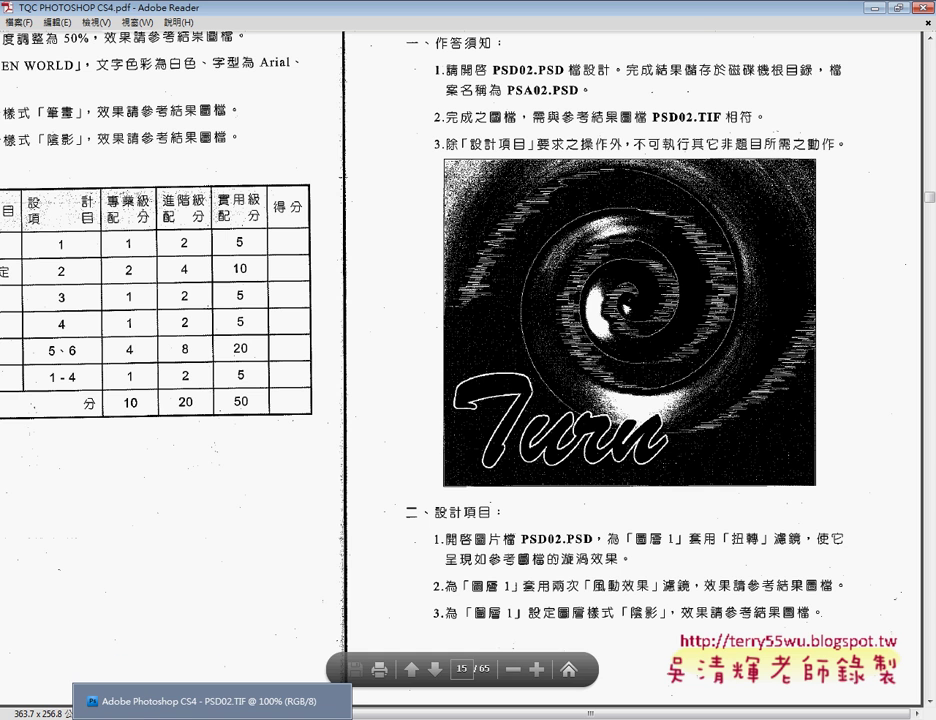
pyautogui.click(210, 701)
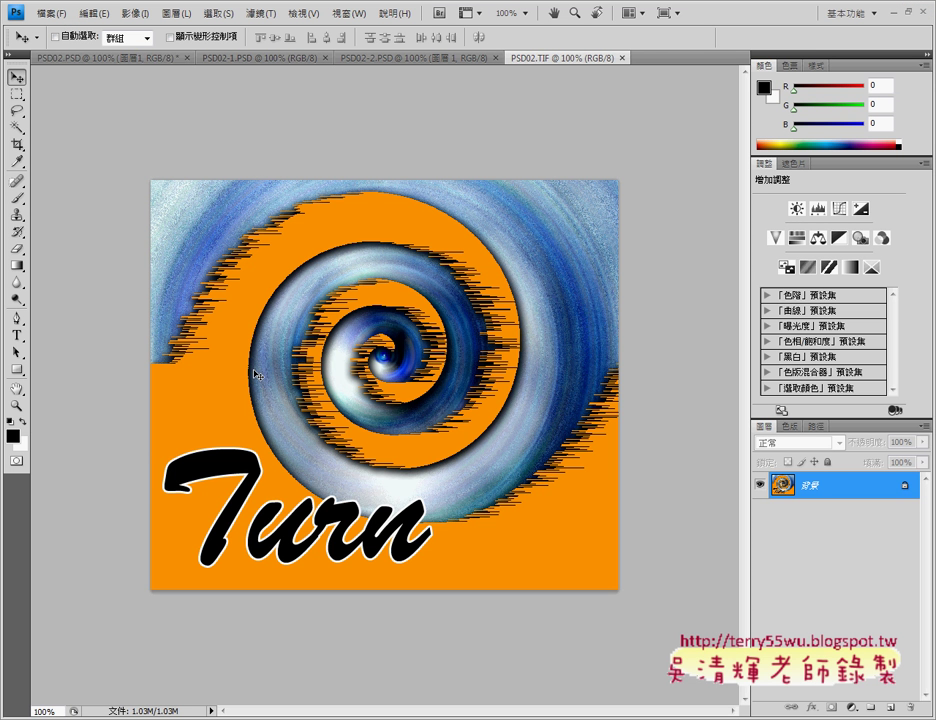
# Step: Return to PSD02.PSD and open the Filter menu
pyautogui.click(104, 60)
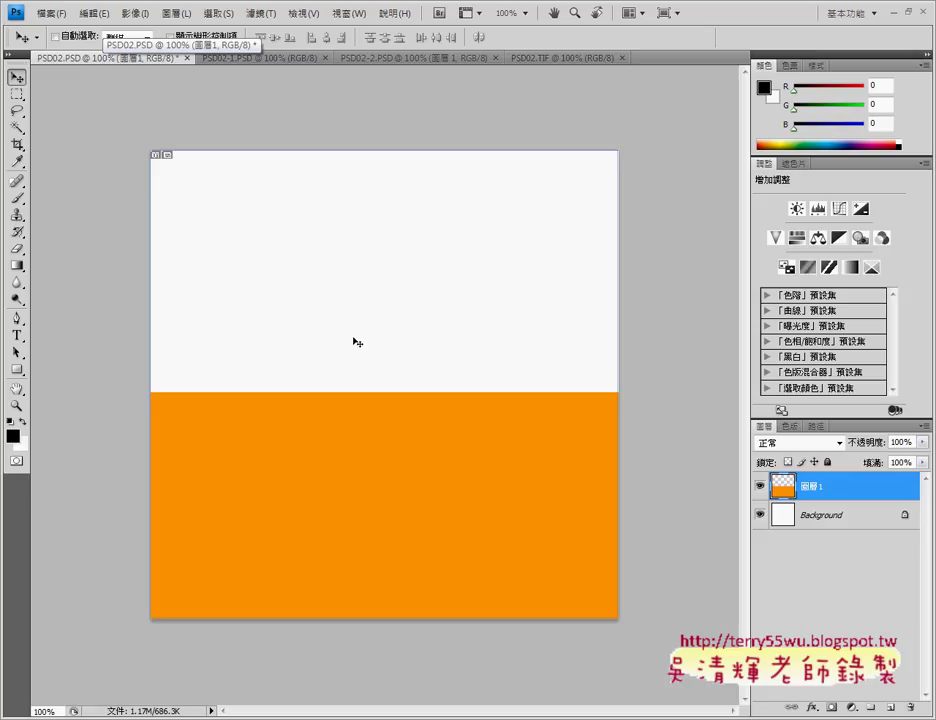
pyautogui.click(262, 14)
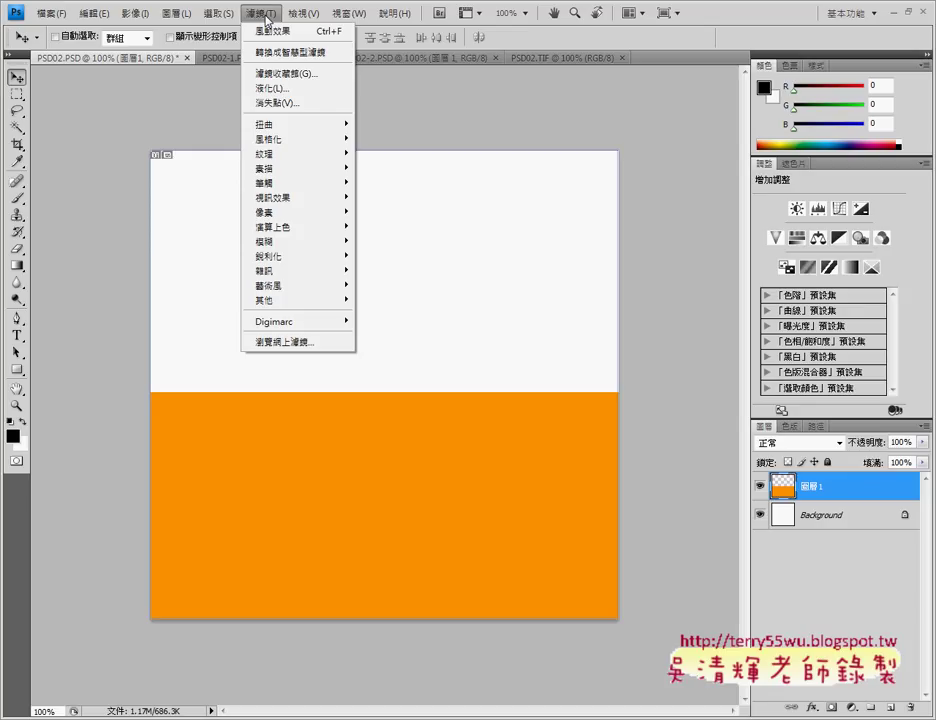
pyautogui.moveTo(275, 123)
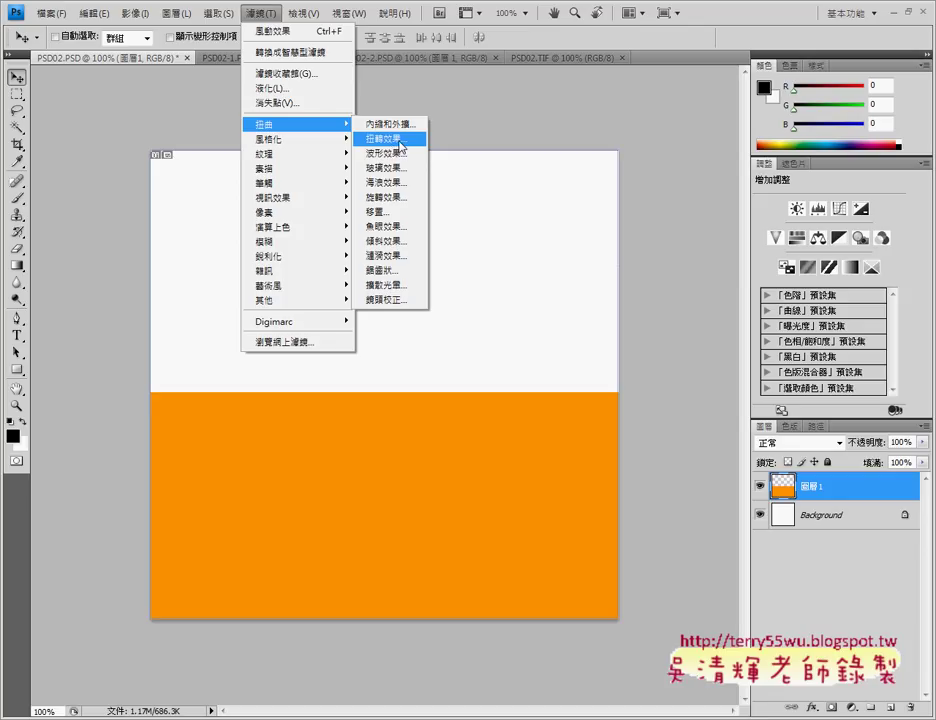
# Step: Preview Twirl angles from -228 to -999 on the orange layer, settling on 999 degrees
pyautogui.click(400, 145)
pyautogui.moveTo(440, 188); pyautogui.dragTo(591, 130)
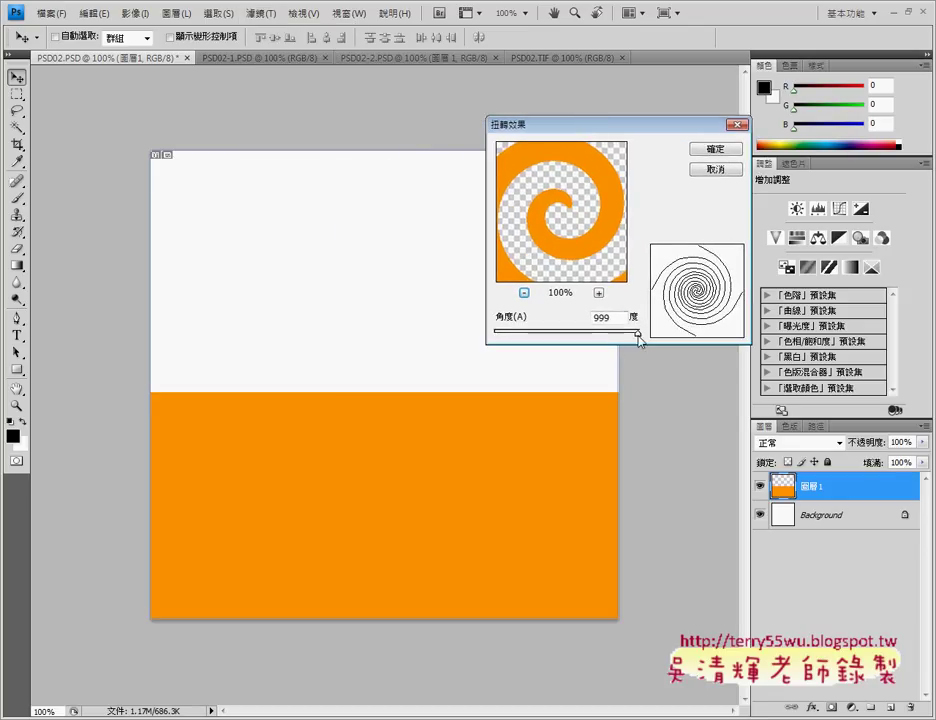
pyautogui.moveTo(639, 340)
pyautogui.mouseDown()
pyautogui.moveTo(511, 338)
pyautogui.moveTo(544, 344)
pyautogui.mouseUp()
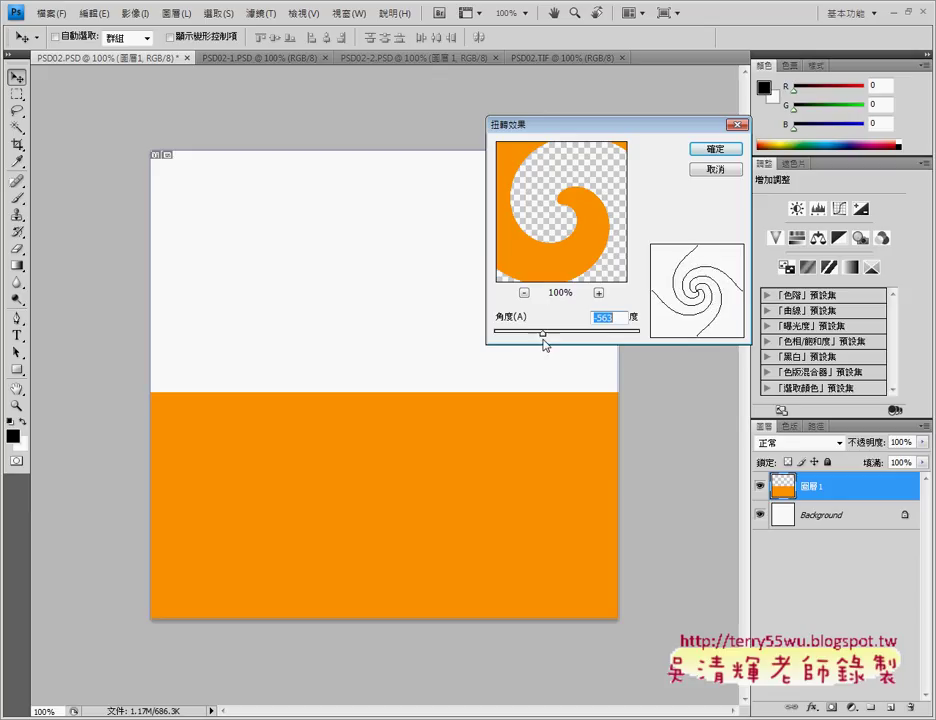
pyautogui.moveTo(544, 344); pyautogui.dragTo(651, 350)
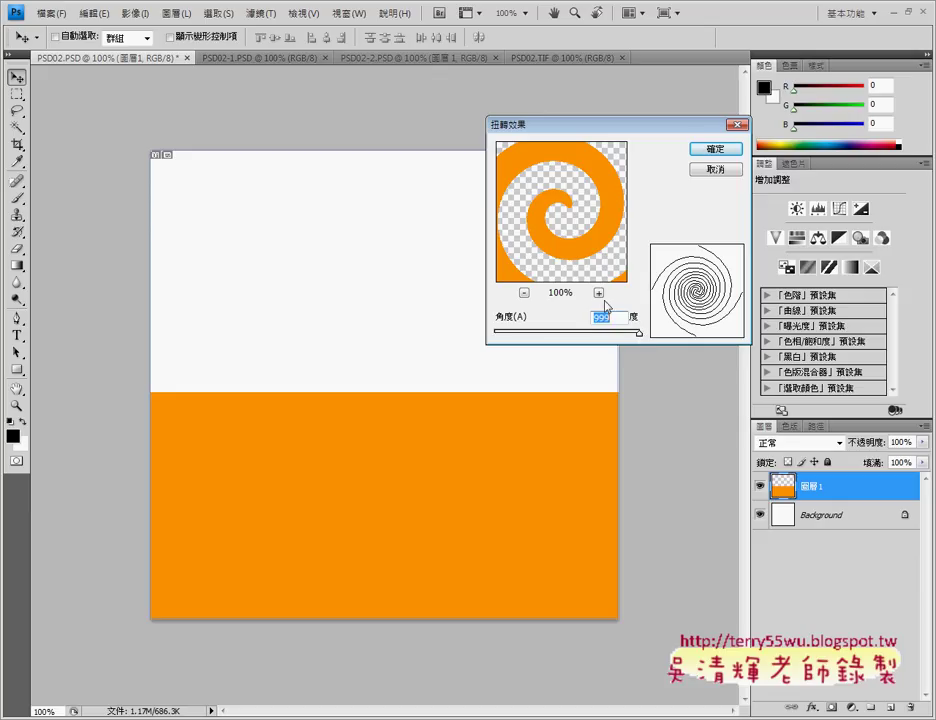
pyautogui.moveTo(639, 341); pyautogui.dragTo(500, 337)
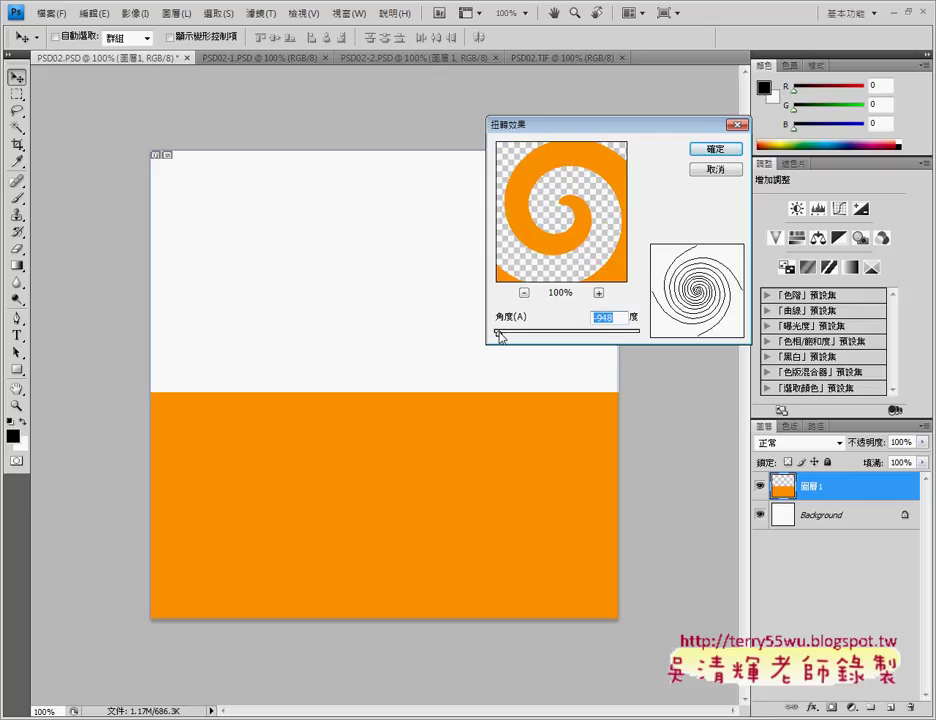
pyautogui.moveTo(499, 337); pyautogui.dragTo(507, 343)
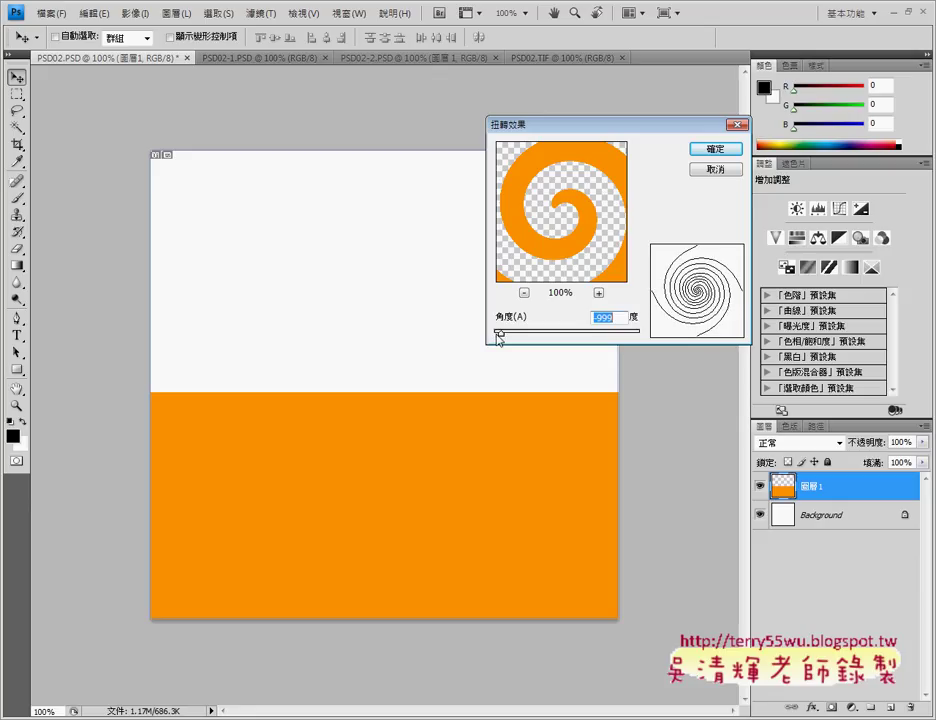
pyautogui.moveTo(496, 334); pyautogui.dragTo(658, 344)
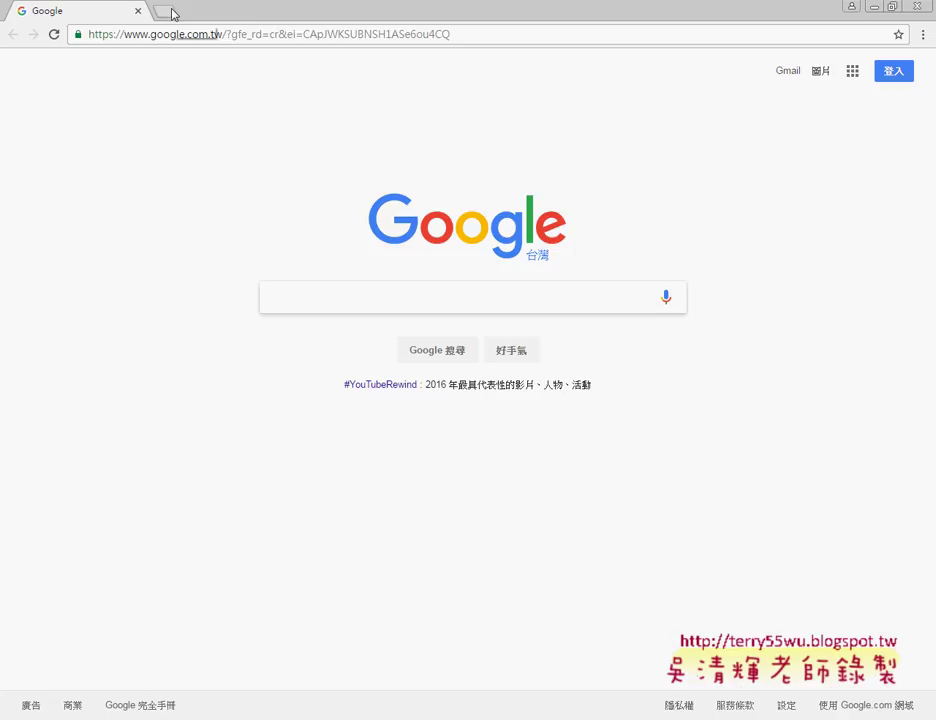
# Step: Go to goo.gl and sign in with the Google account and password
pyautogui.click(185, 35)
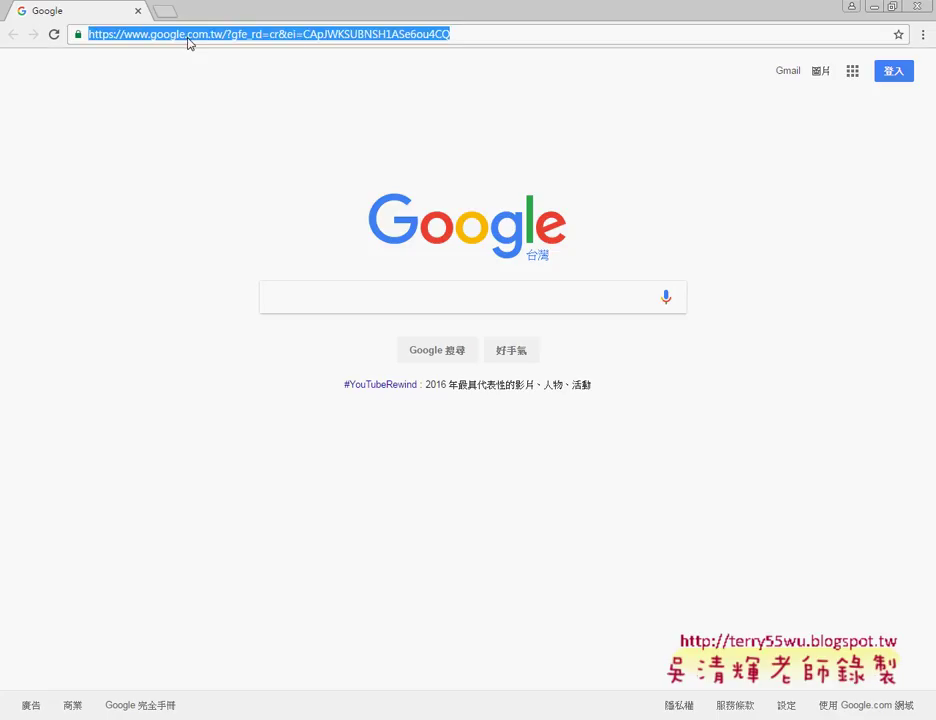
pyautogui.write('goo.gl')
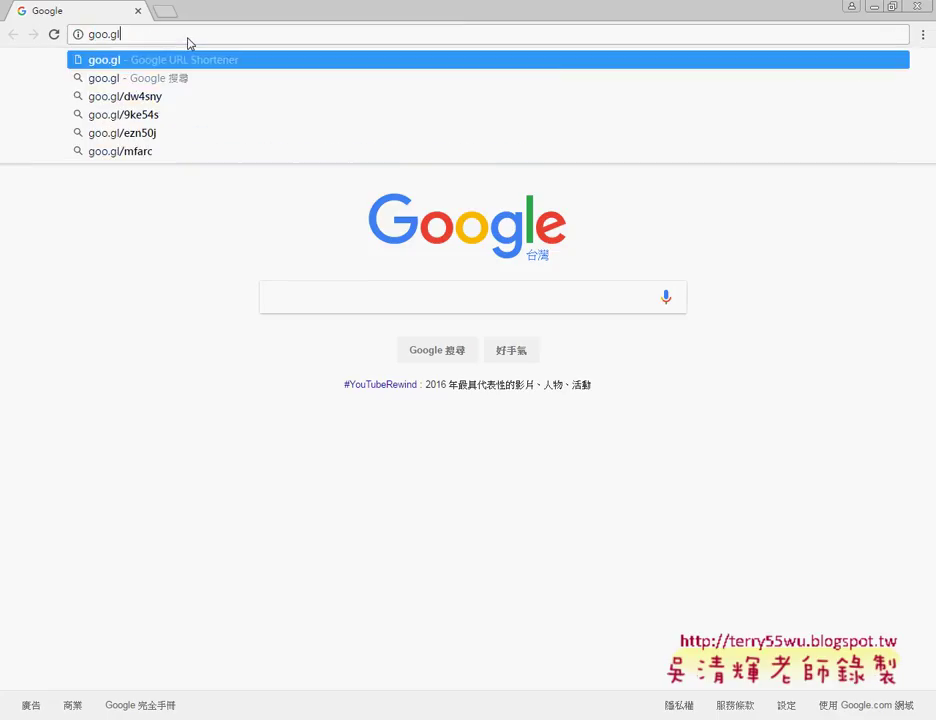
pyautogui.press('Return')
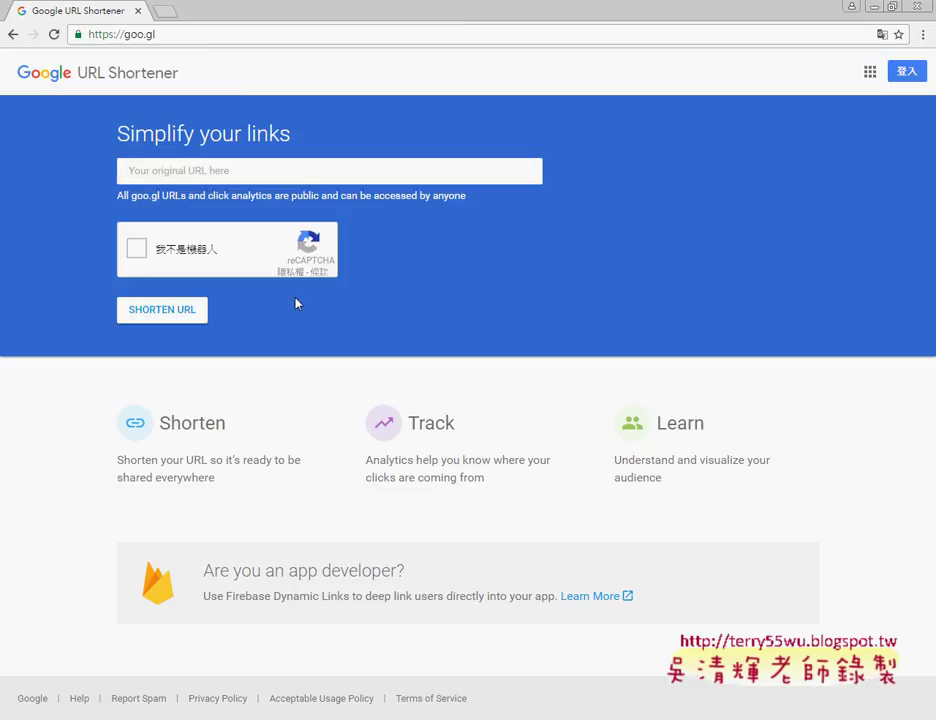
pyautogui.click(905, 72)
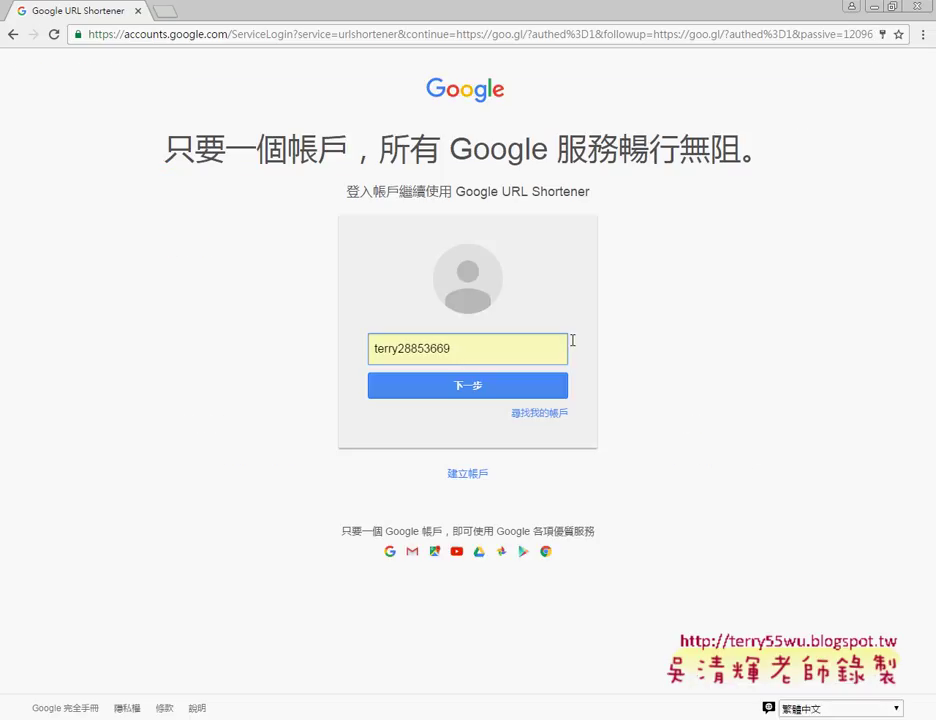
pyautogui.press('Return')
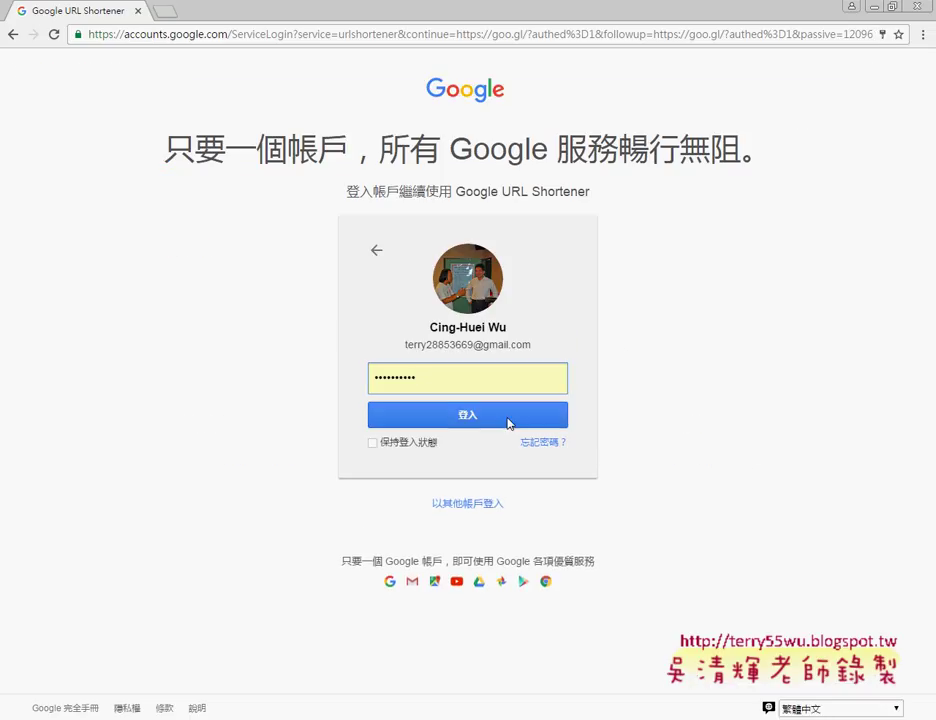
pyautogui.click(508, 420)
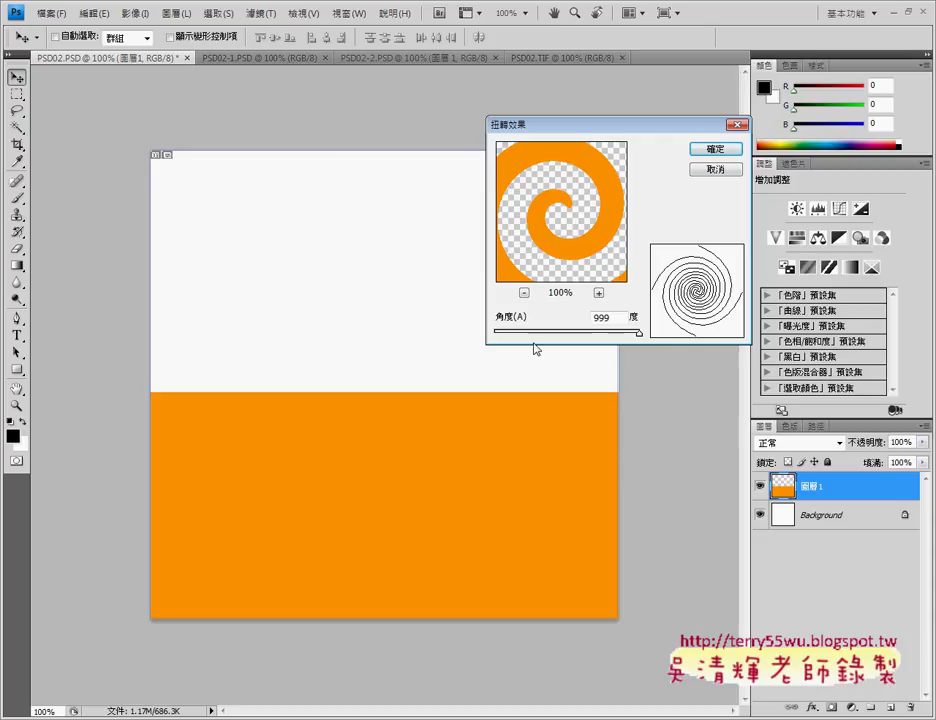
# Step: Apply the 999-degree Twirl to 圖層 1 and compare the spiral with PSD02.TIF
pyautogui.doubleClick(620, 318)
pyautogui.click(733, 149)
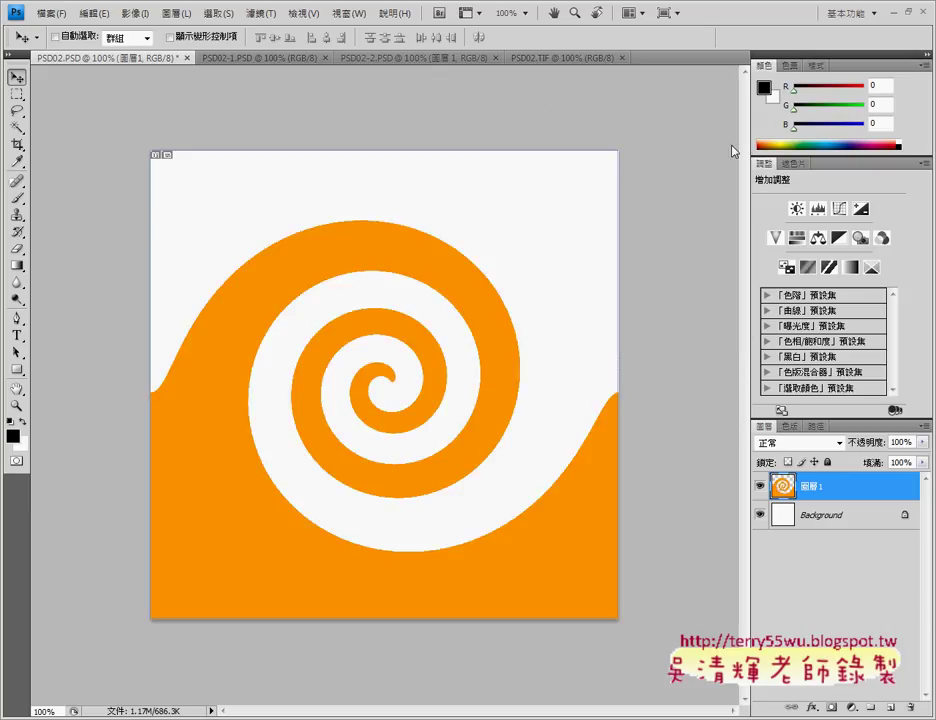
pyautogui.click(567, 60)
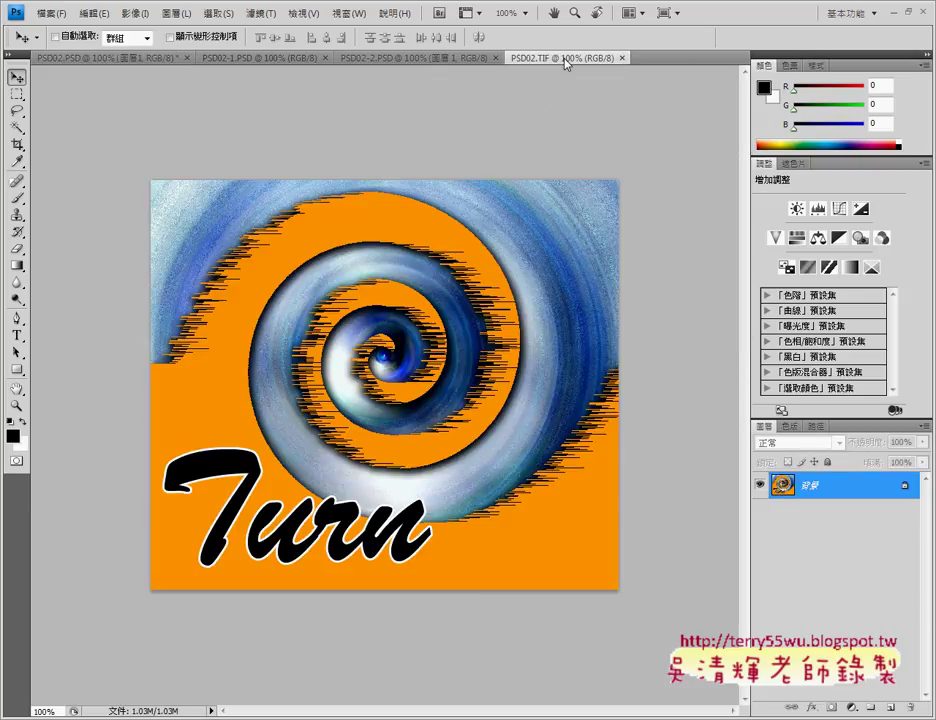
pyautogui.click(125, 60)
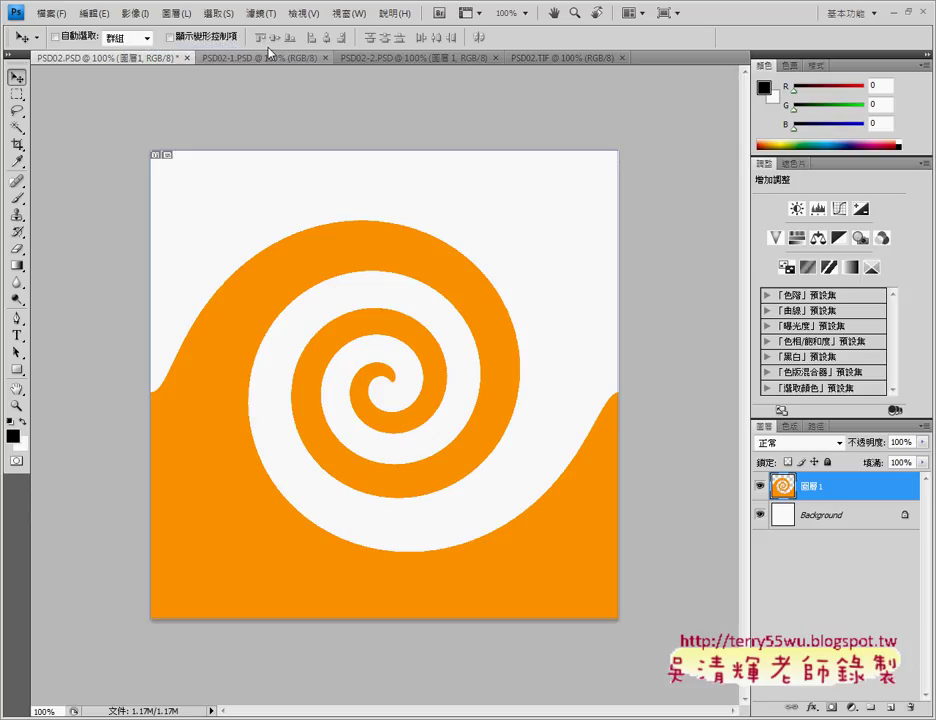
pyautogui.click(261, 13)
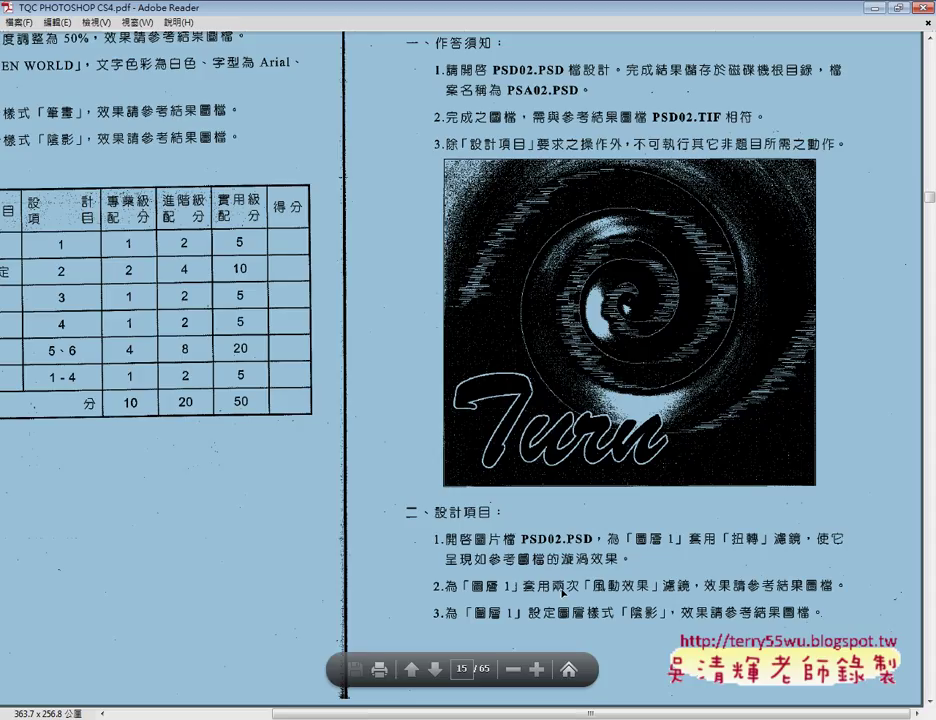
pyautogui.click(875, 14)
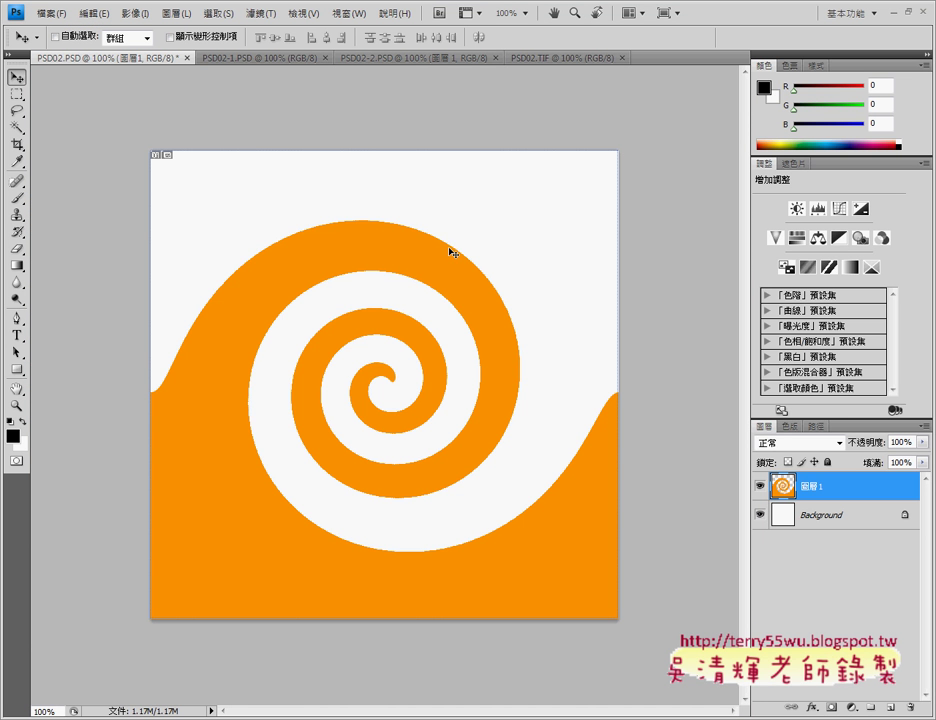
# Step: Apply the Wind filter with the Blast (強烈) method from the left to the spiral
pyautogui.click(265, 14)
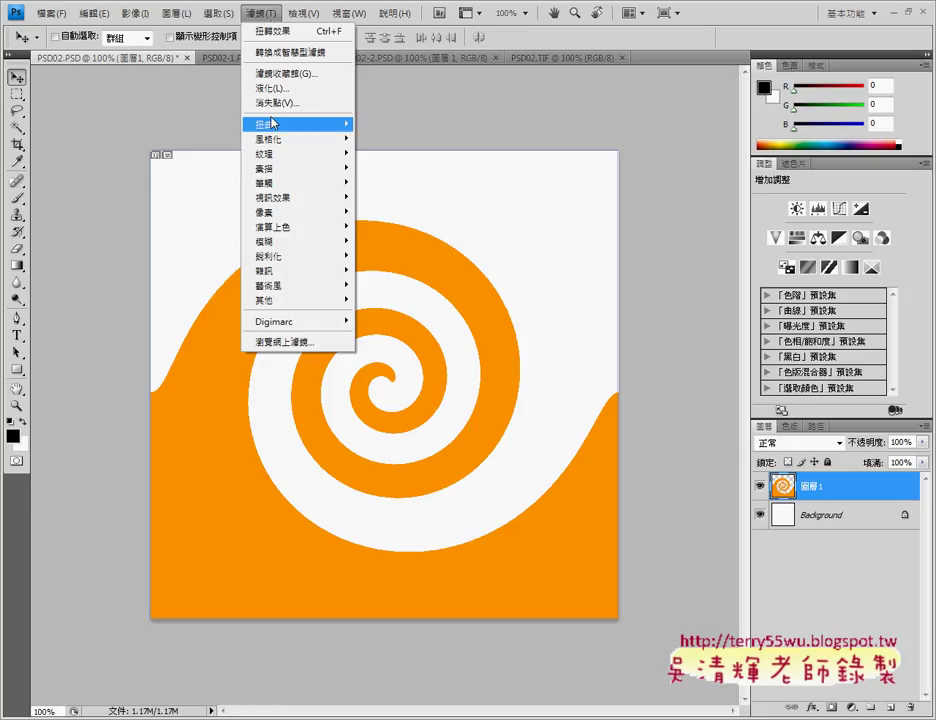
pyautogui.moveTo(266, 139)
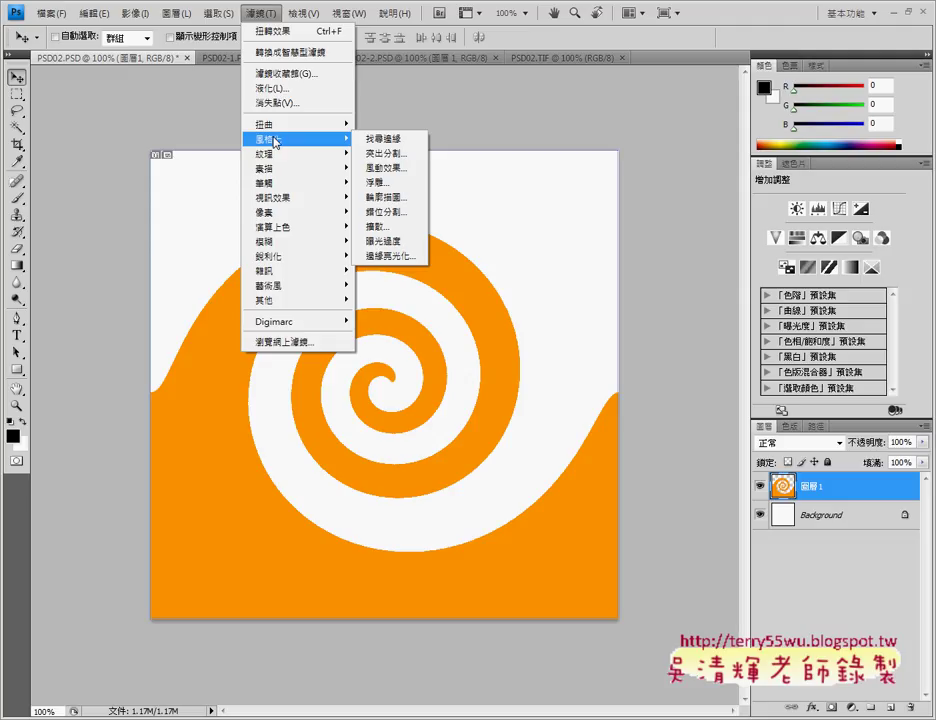
pyautogui.click(388, 168)
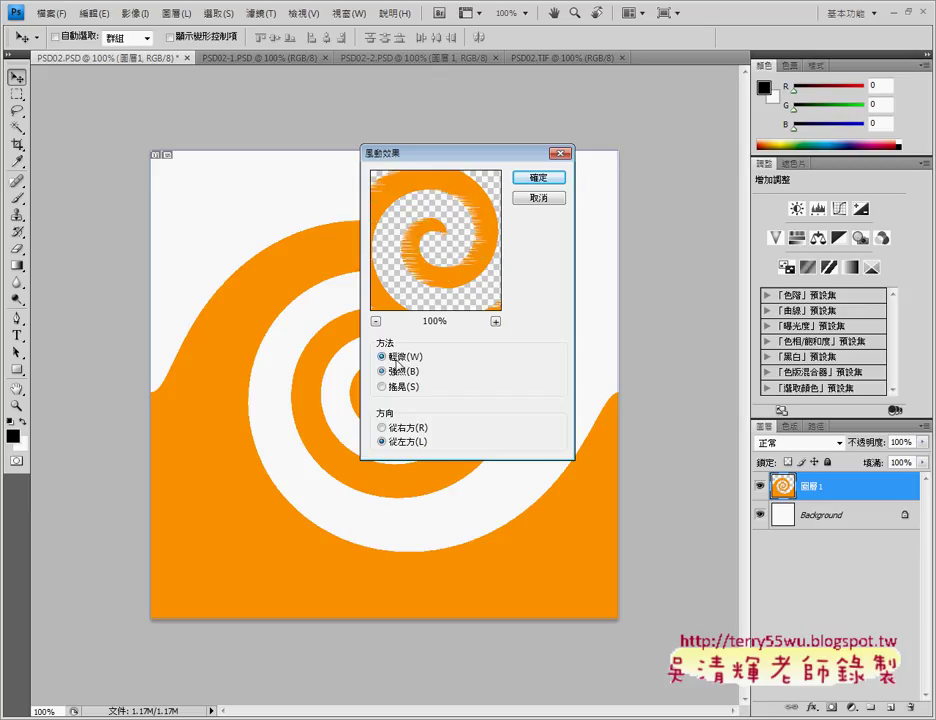
pyautogui.click(385, 386)
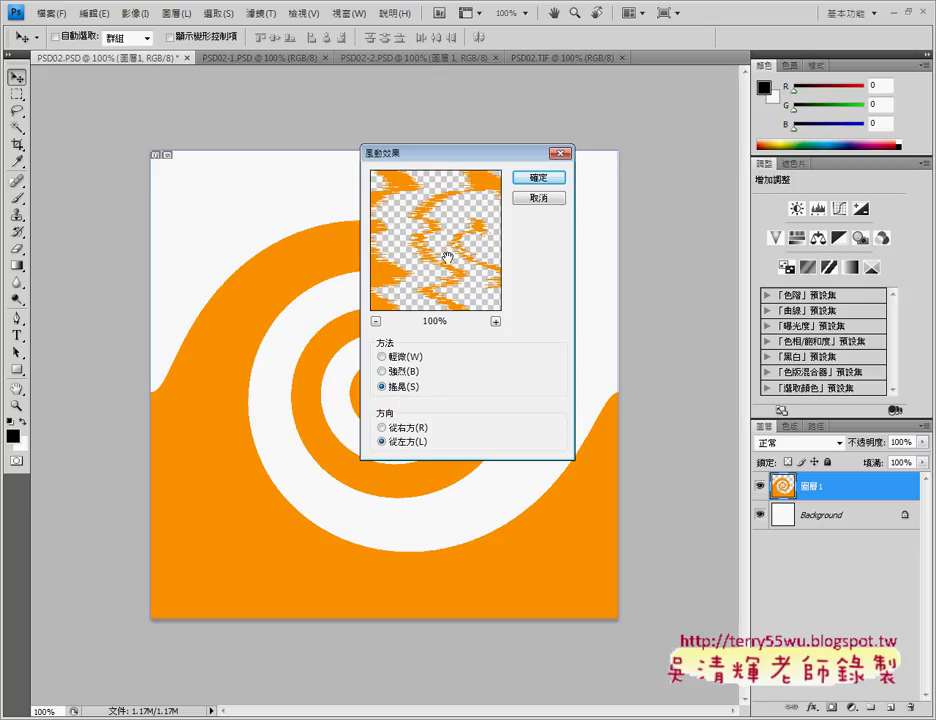
pyautogui.click(405, 375)
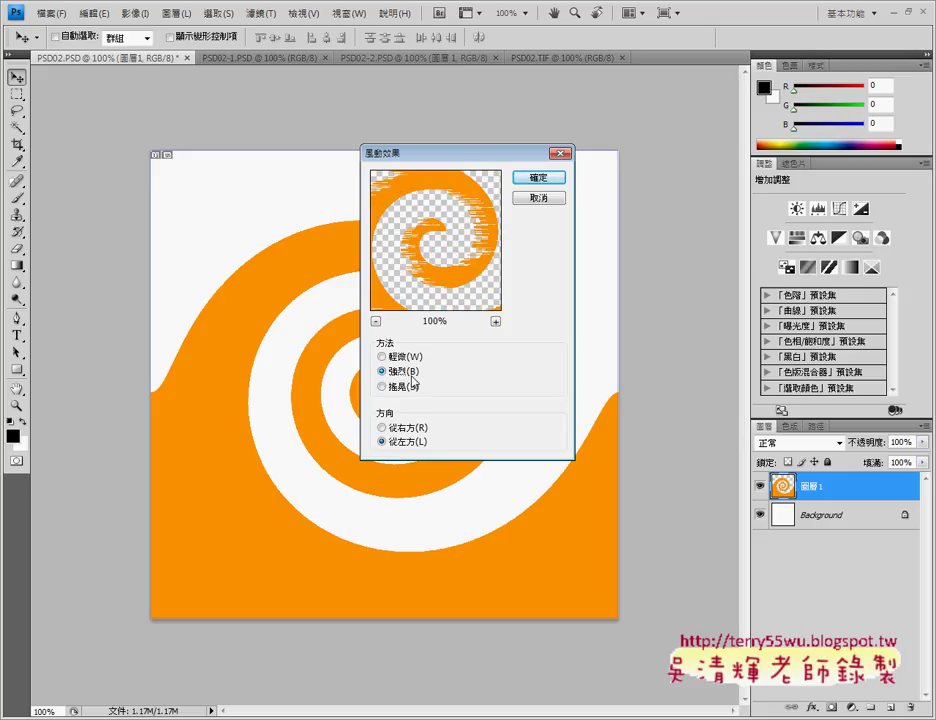
pyautogui.moveTo(476, 156); pyautogui.dragTo(717, 158)
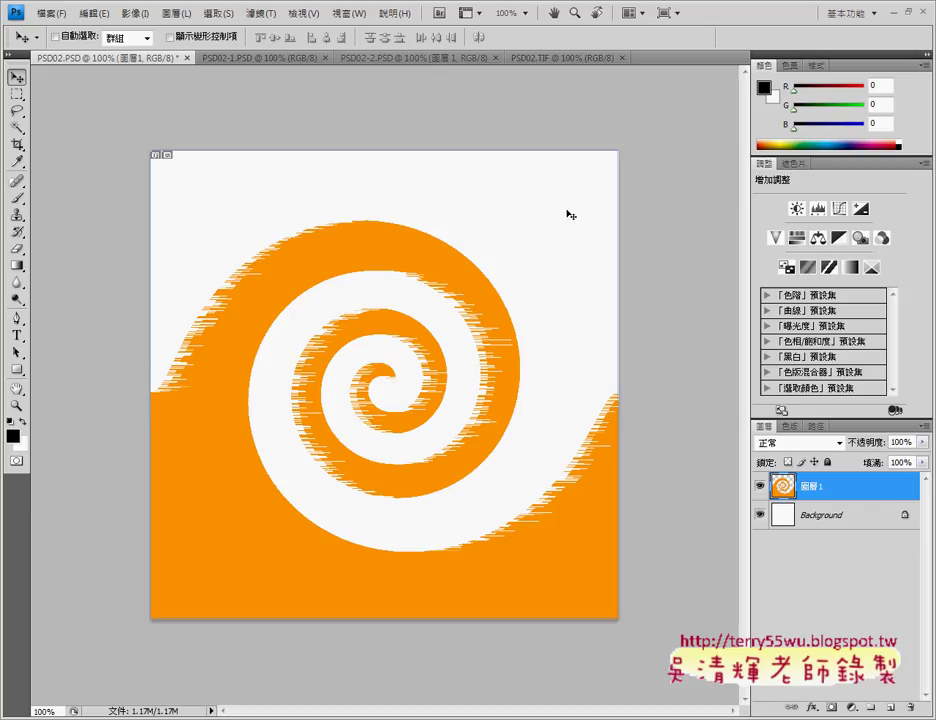
# Step: Apply Wind again using the light Wind (輕微) method from the left
pyautogui.click(262, 13)
pyautogui.moveTo(270, 139)
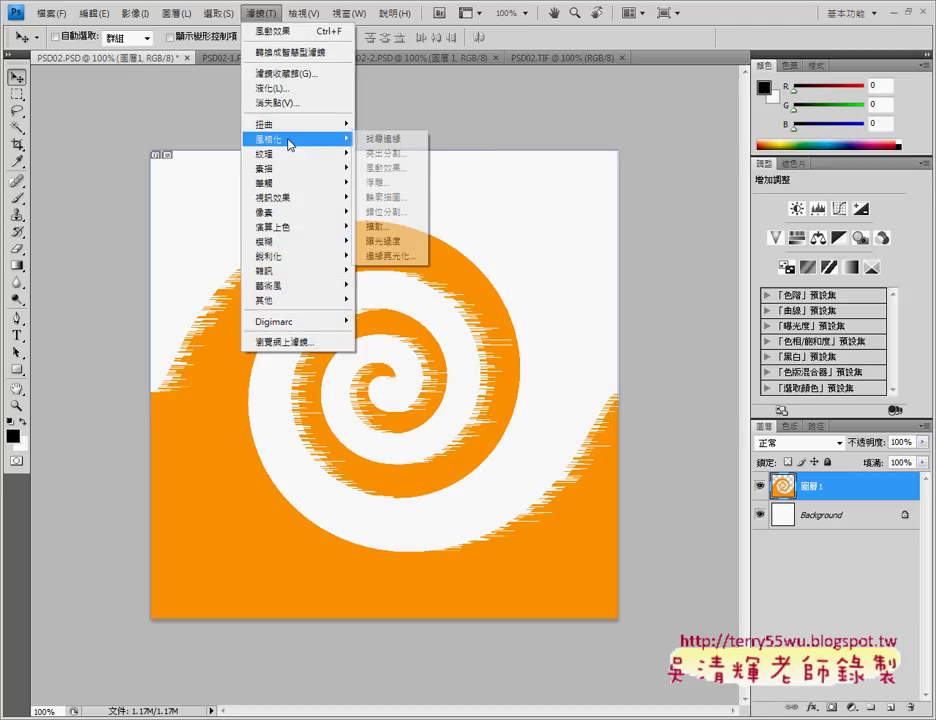
pyautogui.click(394, 172)
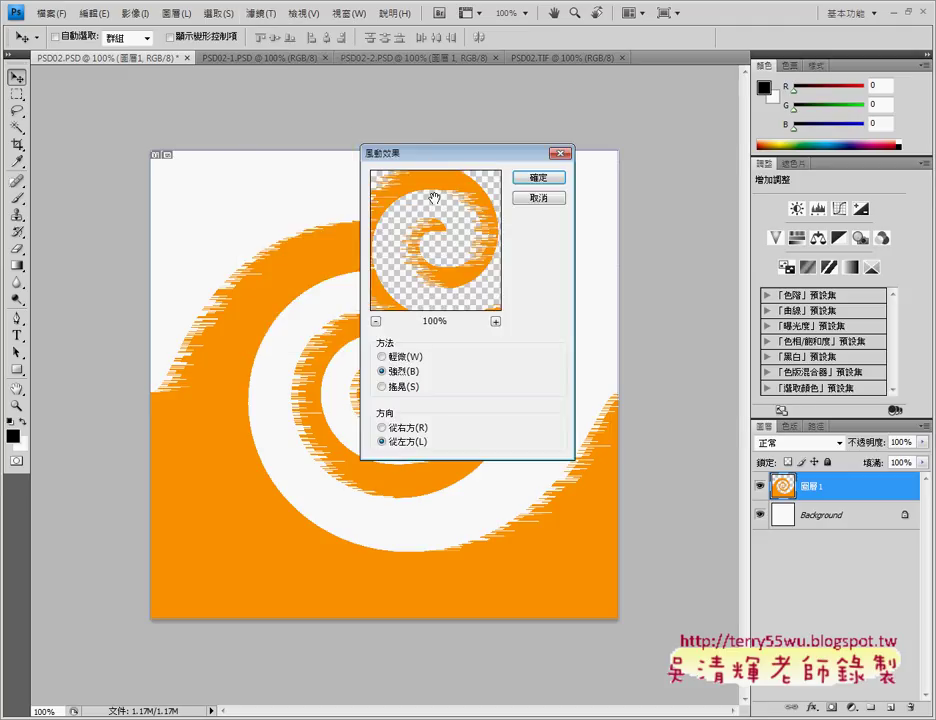
pyautogui.moveTo(466, 155); pyautogui.dragTo(590, 155)
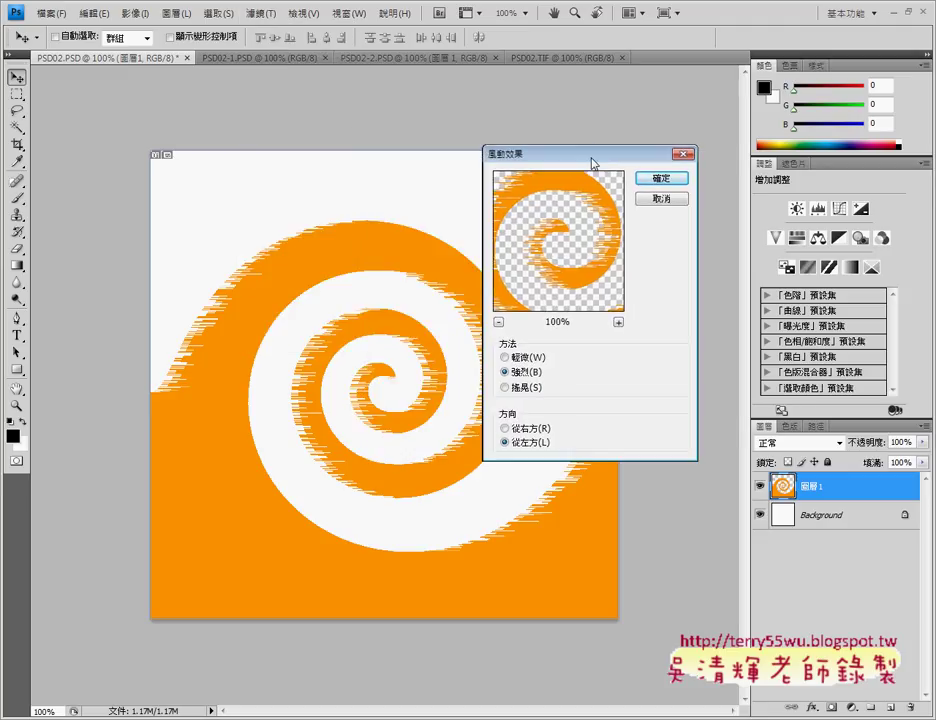
pyautogui.click(522, 362)
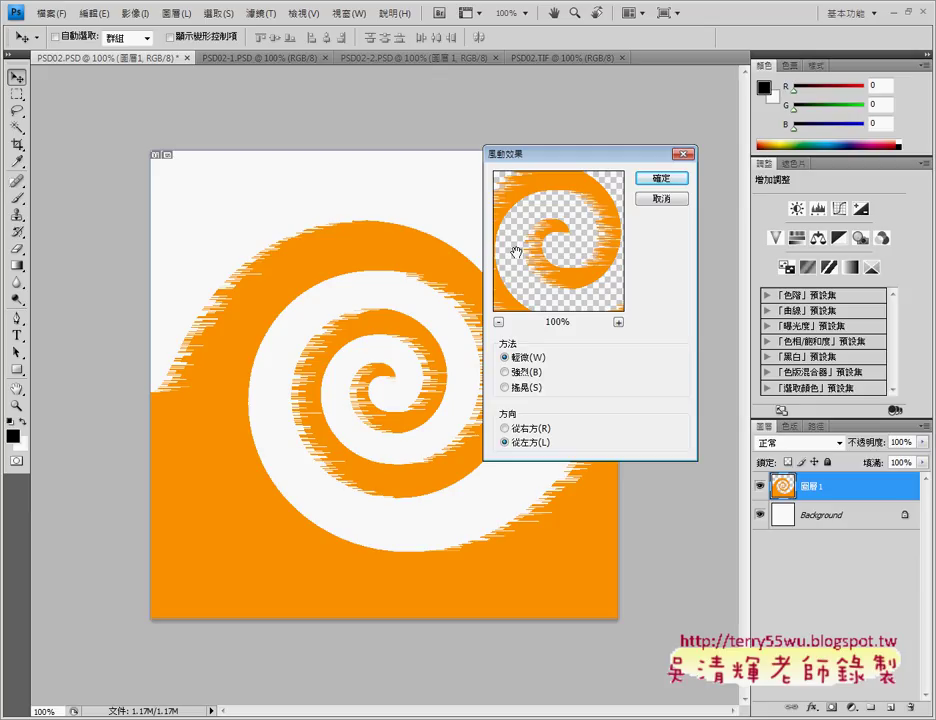
pyautogui.click(661, 179)
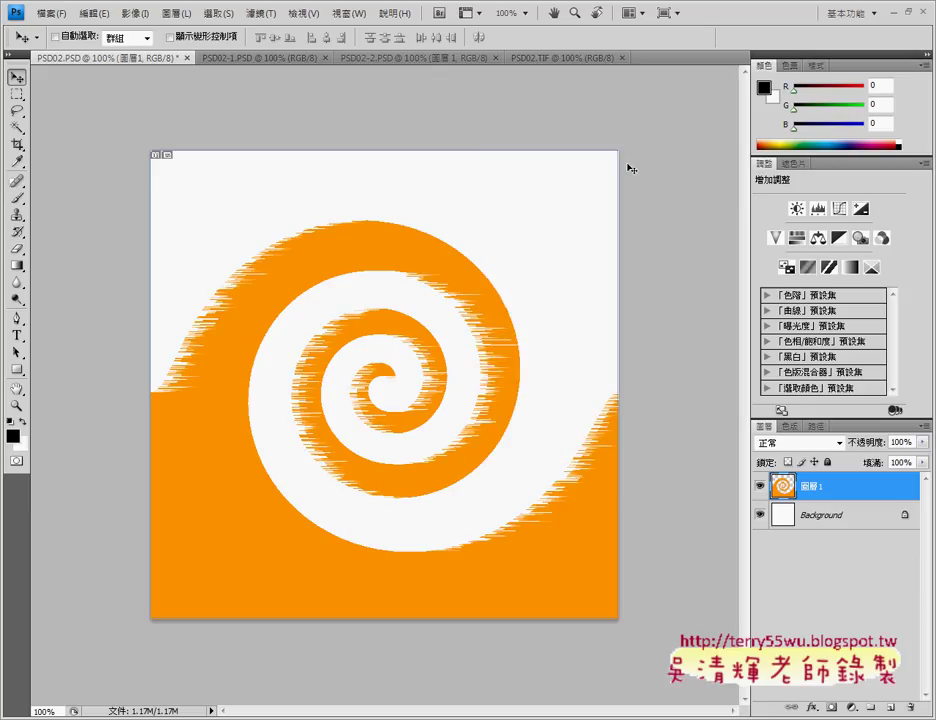
# Step: Compare the wind-streaked PSD02.PSD with the PSD02.TIF reference and check the exam instructions
pyautogui.click(581, 60)
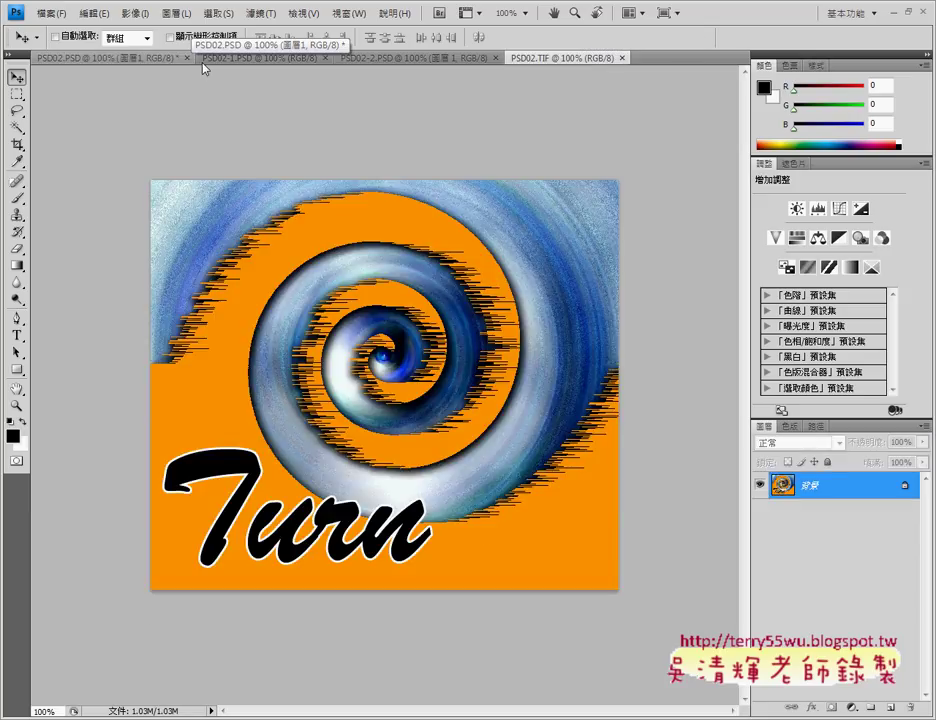
pyautogui.click(82, 59)
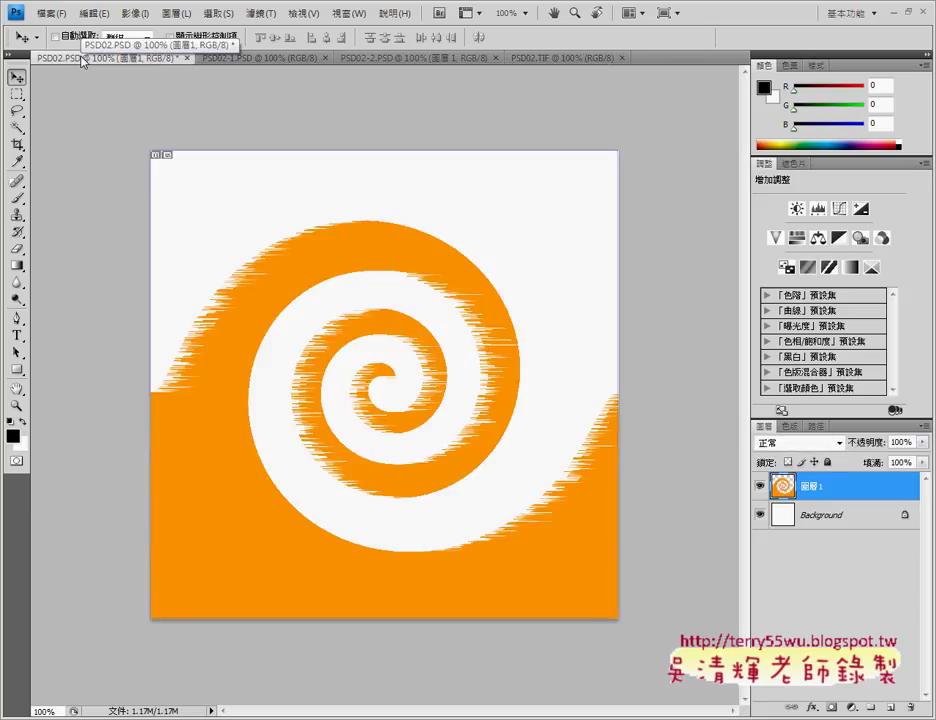
pyautogui.click(543, 60)
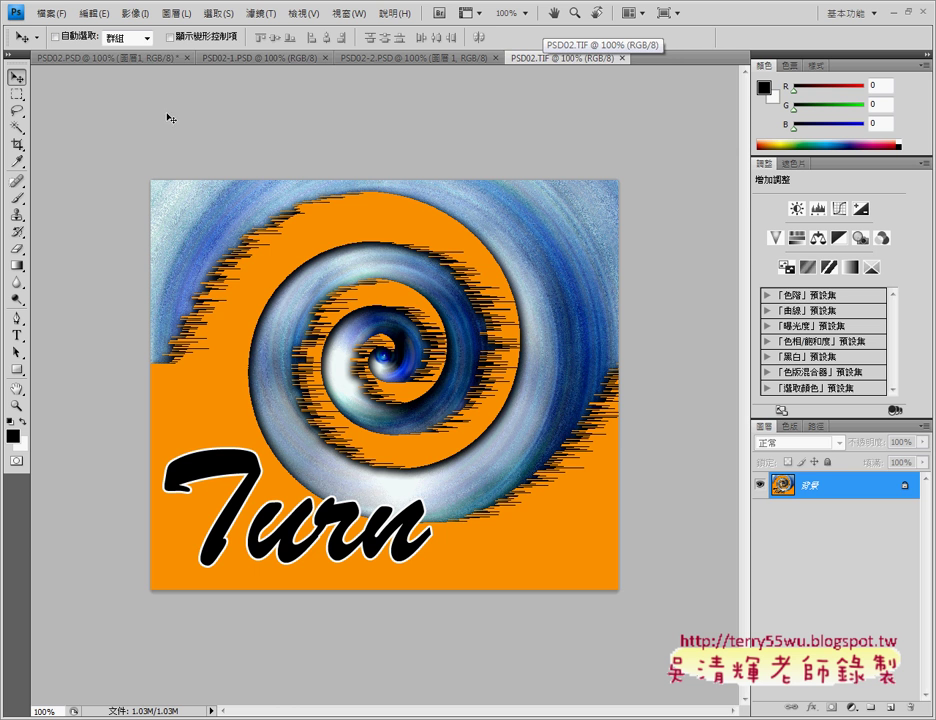
pyautogui.click(130, 58)
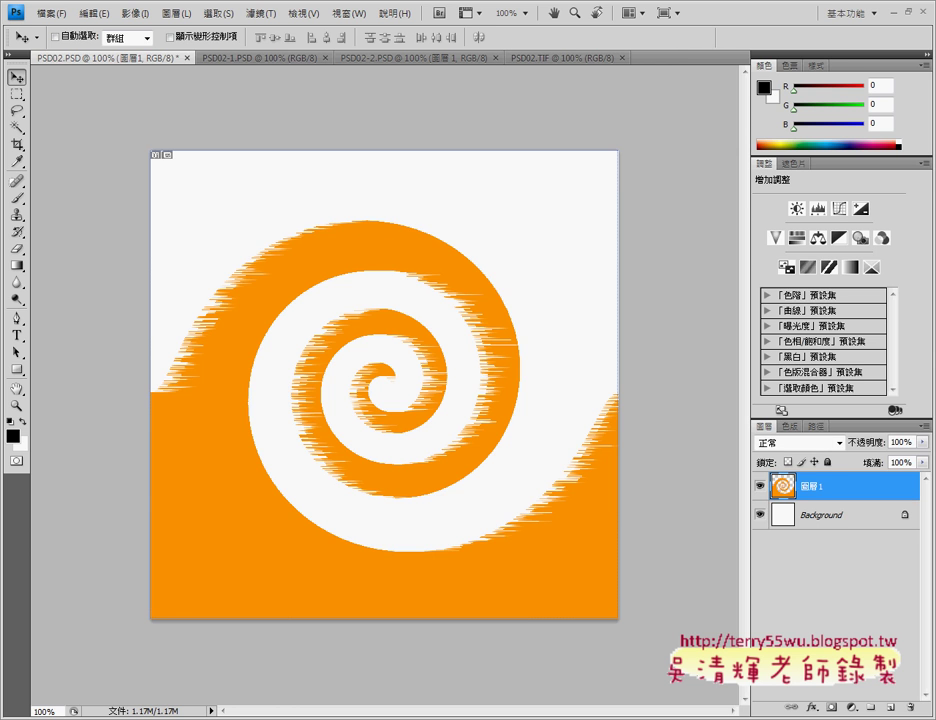
pyautogui.hotkey('alt', 'Tab')
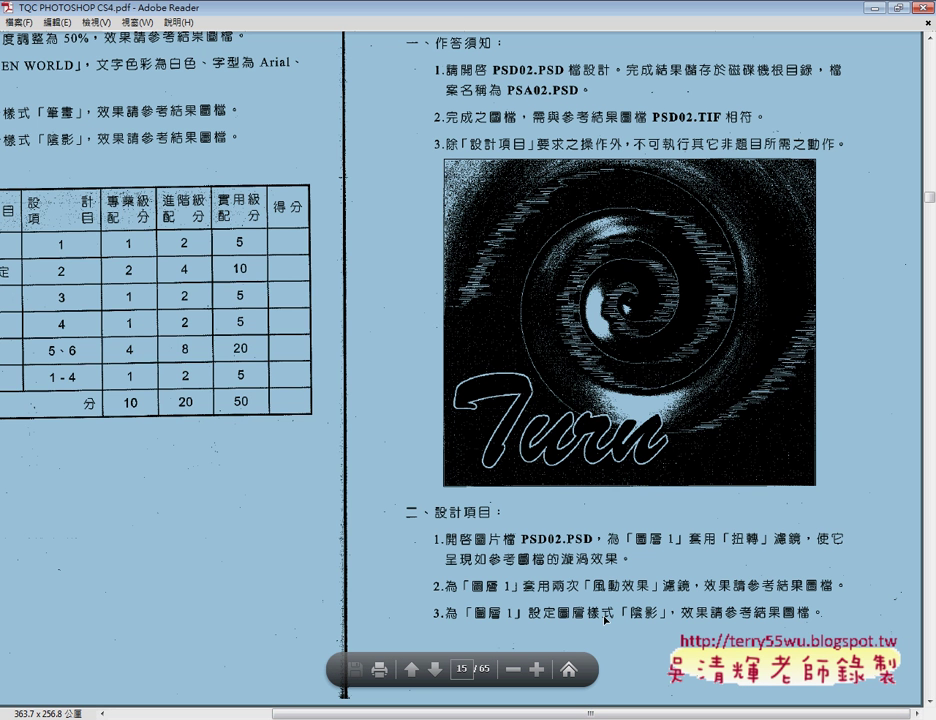
pyautogui.click(877, 8)
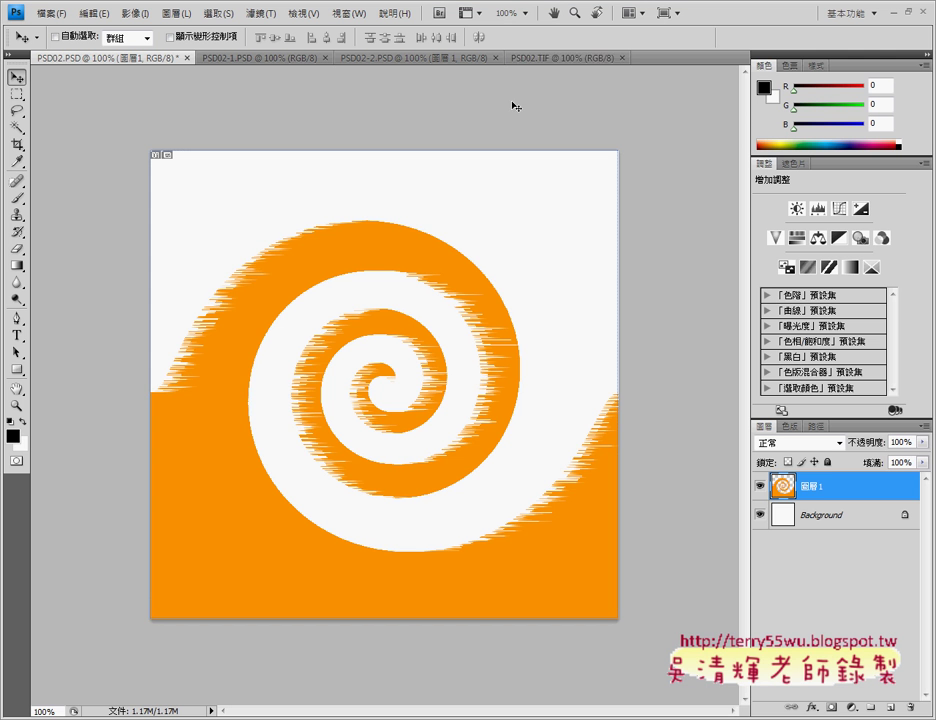
pyautogui.click(575, 63)
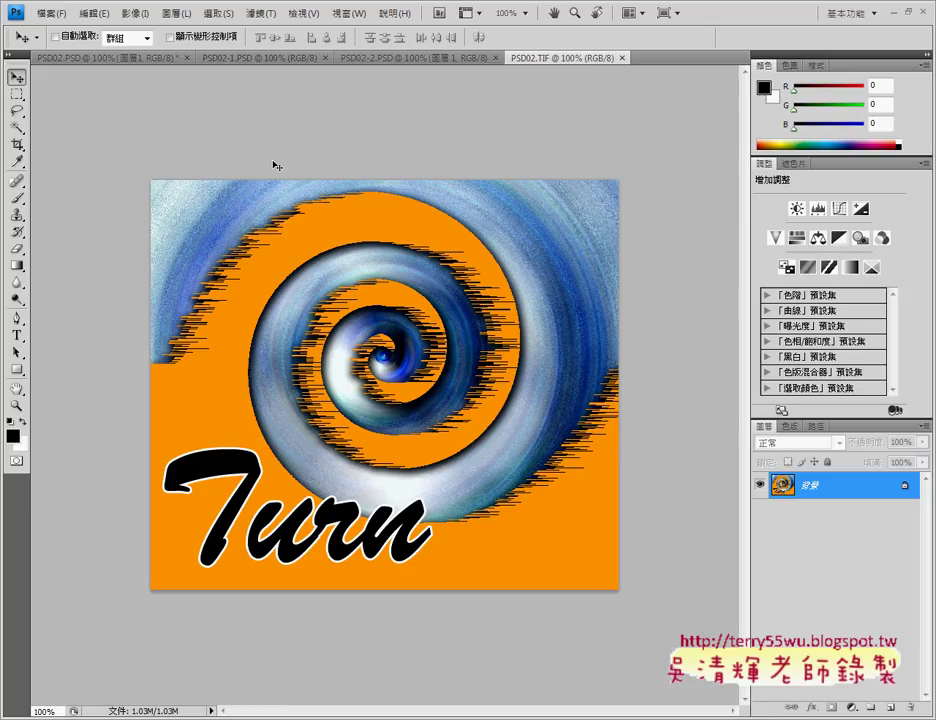
# Step: Return to the PSD02.PSD document showing the wind-streaked orange spiral
pyautogui.click(104, 58)
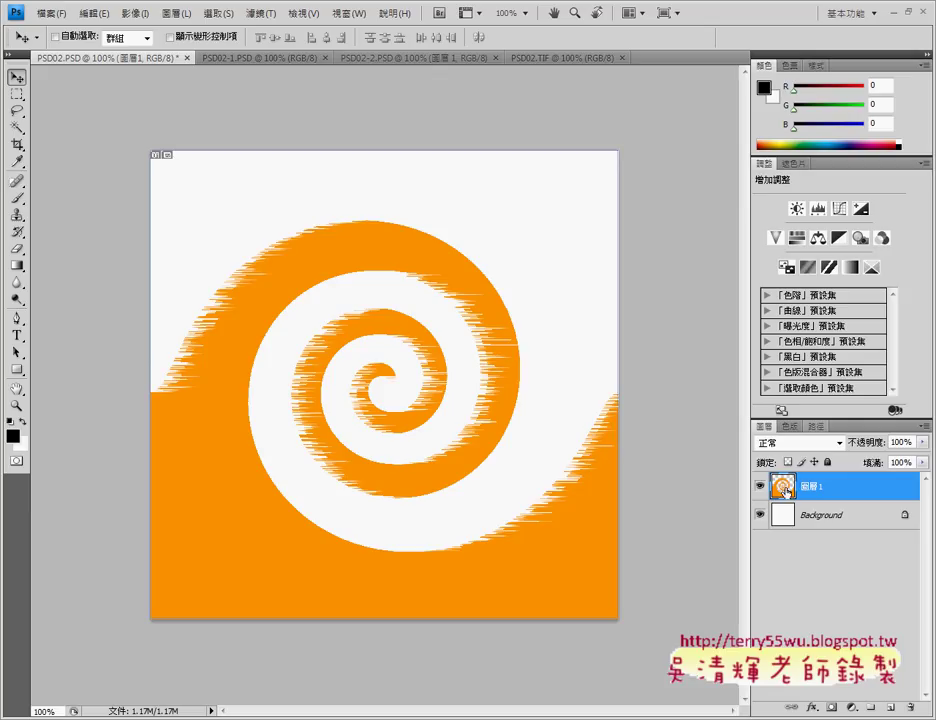
# Step: Open the Layer Style dialog for 圖層 1, also trying the Layer menu route
pyautogui.doubleClick(784, 488)
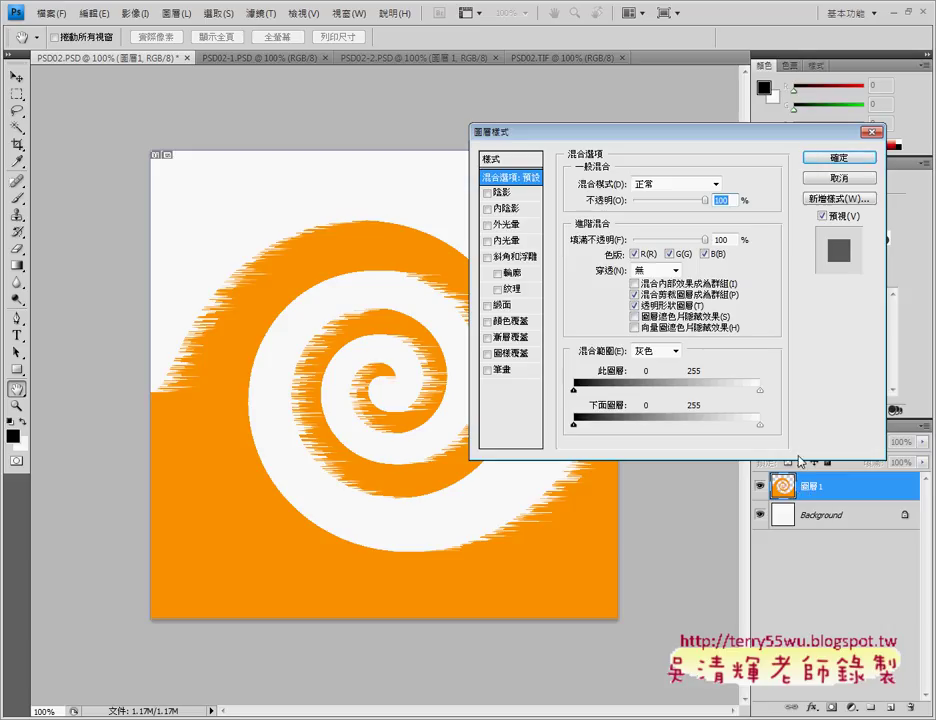
pyautogui.click(838, 157)
pyautogui.click(167, 13)
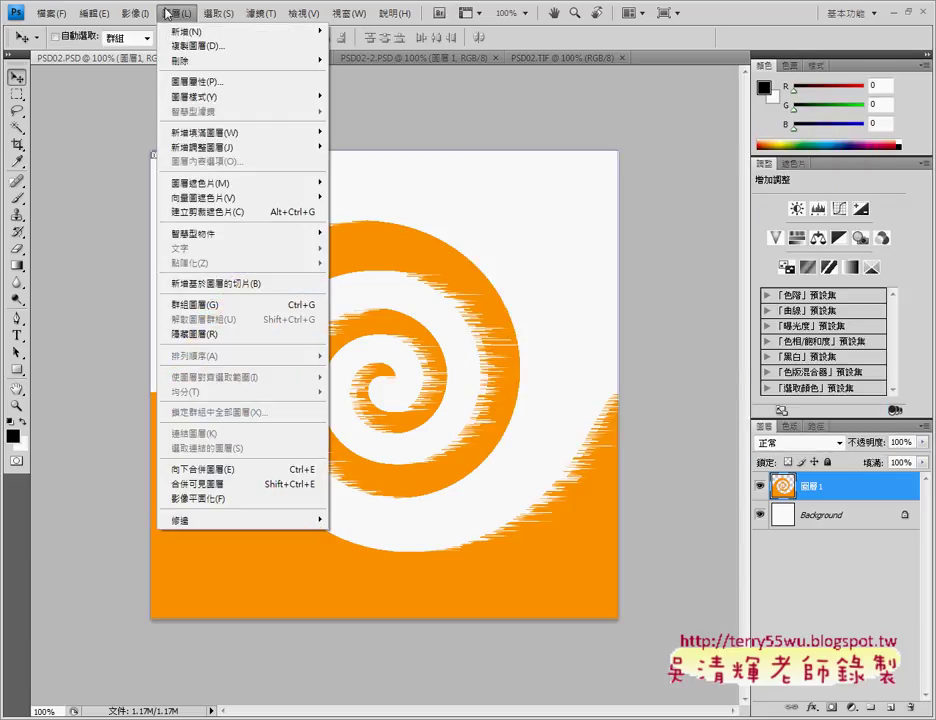
pyautogui.moveTo(200, 97)
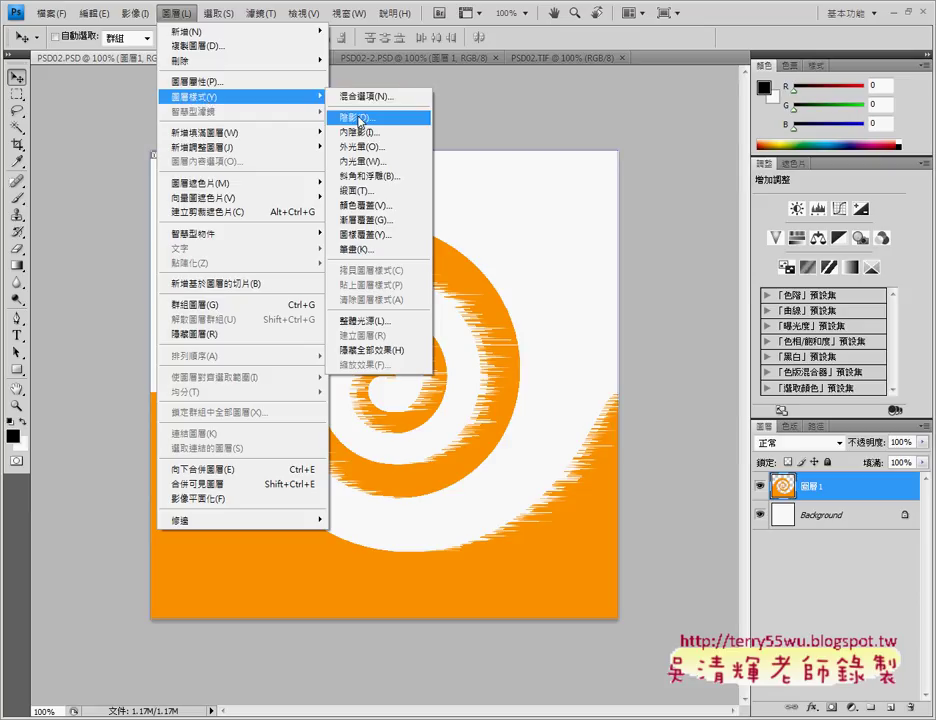
pyautogui.click(360, 98)
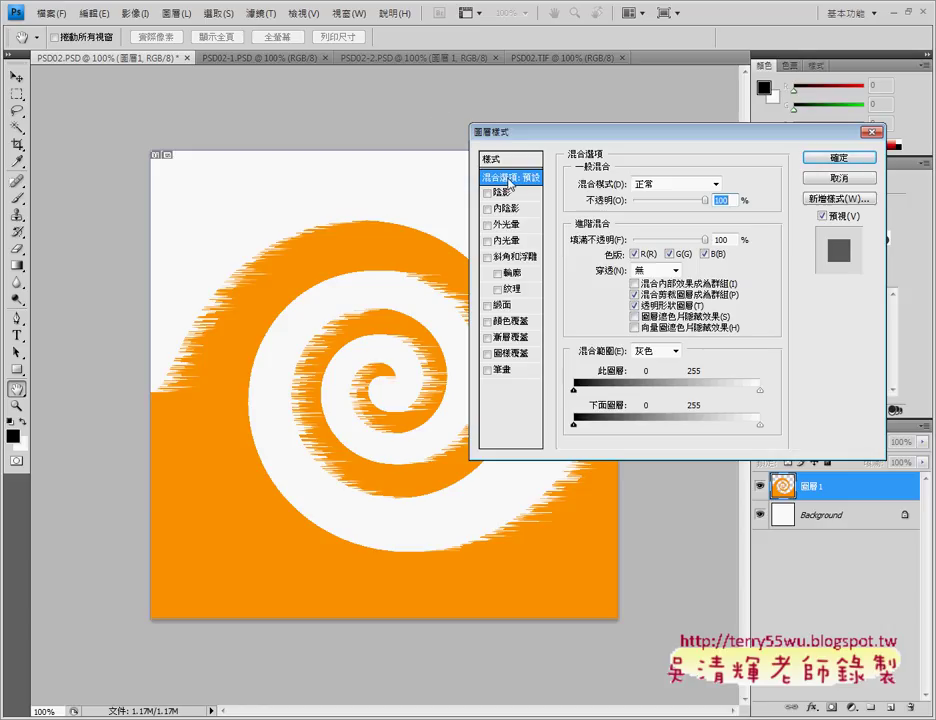
pyautogui.click(875, 132)
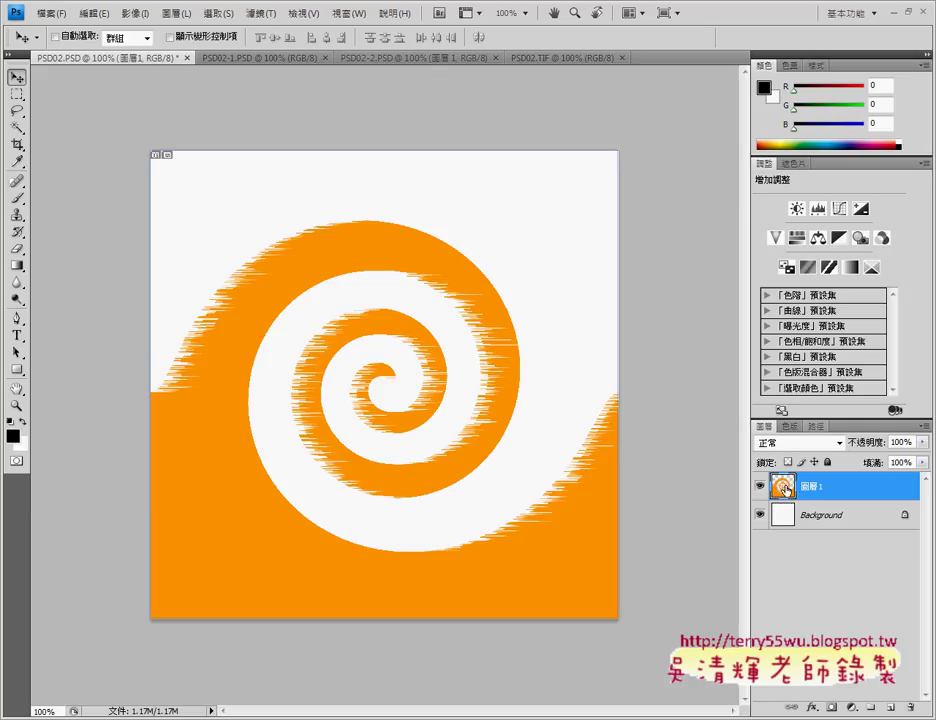
pyautogui.doubleClick(882, 492)
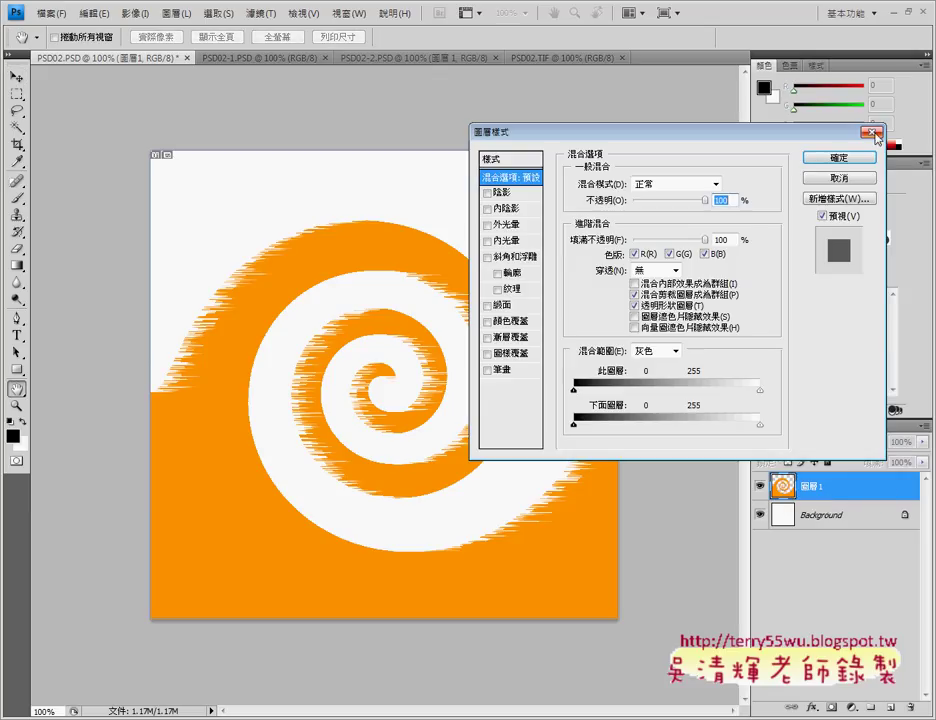
pyautogui.click(880, 134)
pyautogui.doubleClick(781, 487)
# Step: Enable Drop Shadow and Inner Shadow on 圖層 1 and show the Drop Shadow settings
pyautogui.click(500, 192)
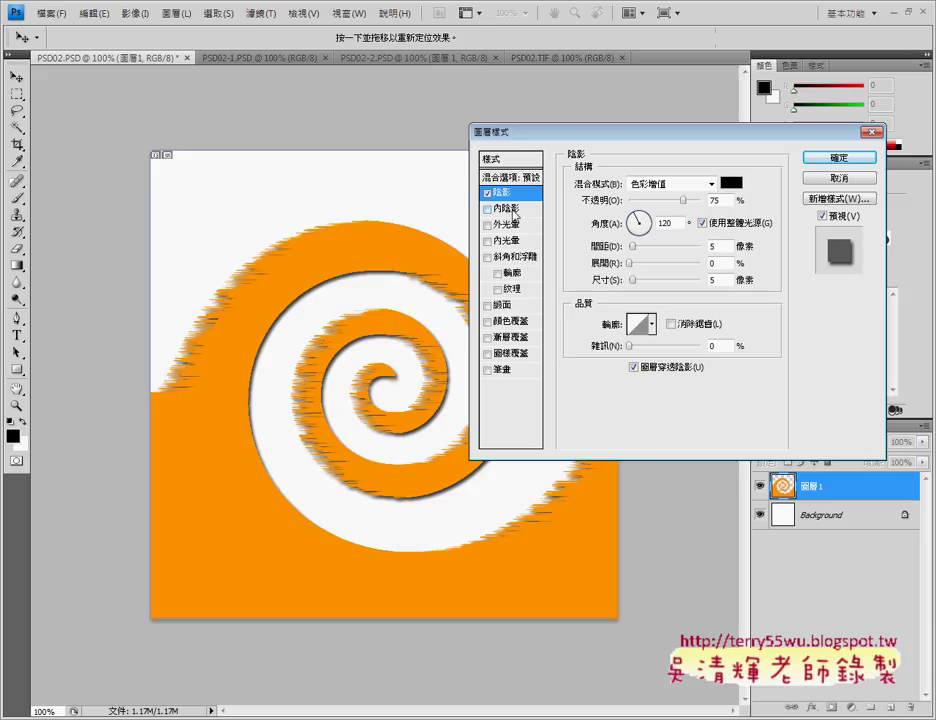
pyautogui.click(511, 209)
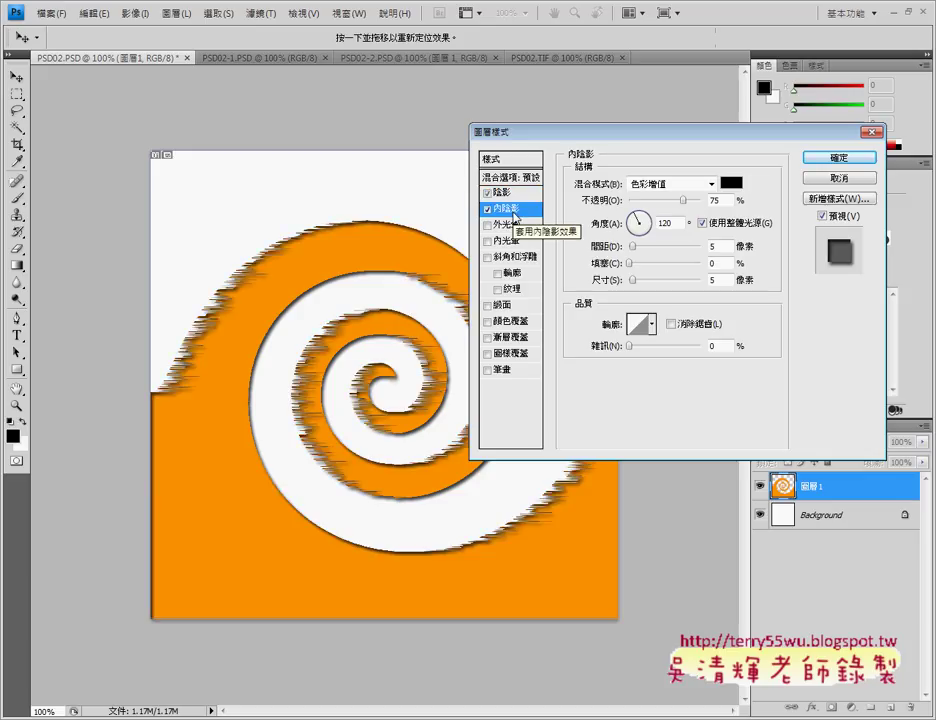
pyautogui.moveTo(528, 133); pyautogui.dragTo(616, 135)
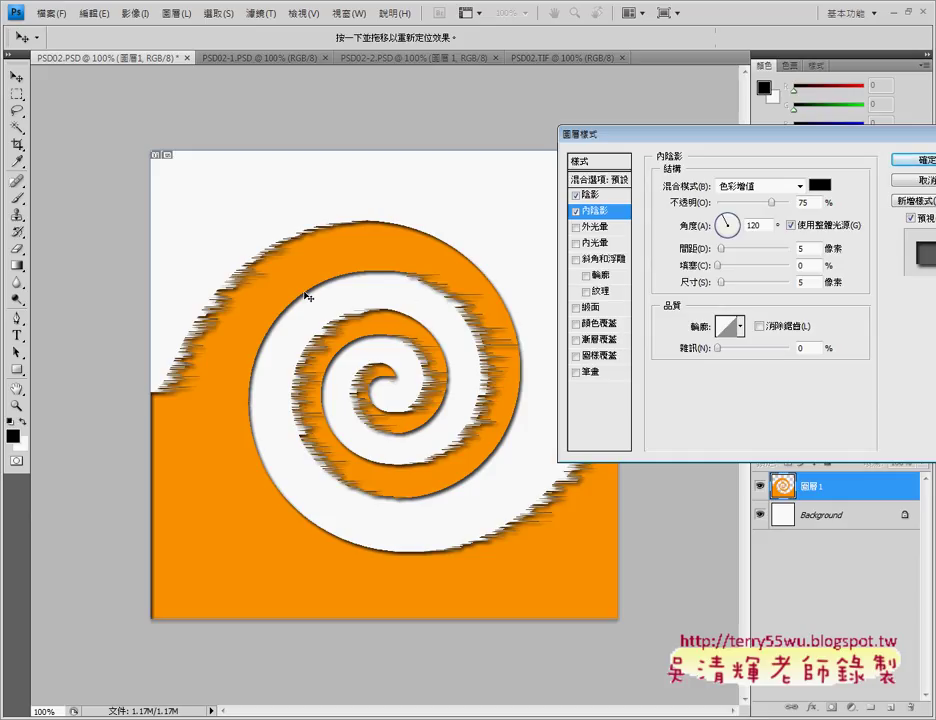
pyautogui.click(599, 196)
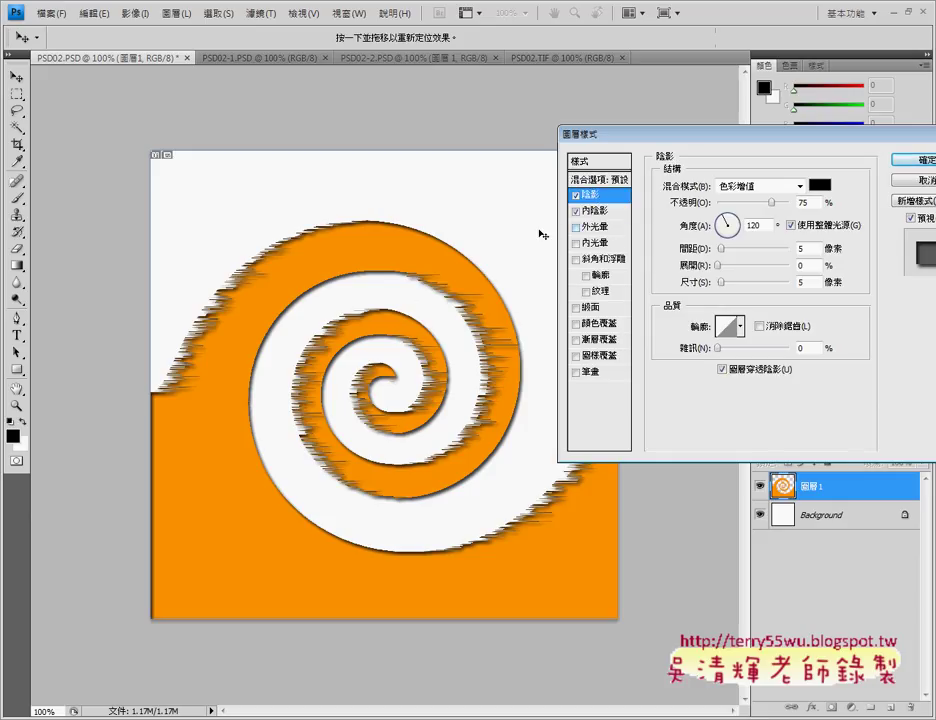
pyautogui.click(603, 212)
pyautogui.click(594, 196)
# Step: Set the drop shadow spread to 20% and size to 15 px
pyautogui.click(724, 249)
pyautogui.moveTo(718, 268); pyautogui.dragTo(736, 272)
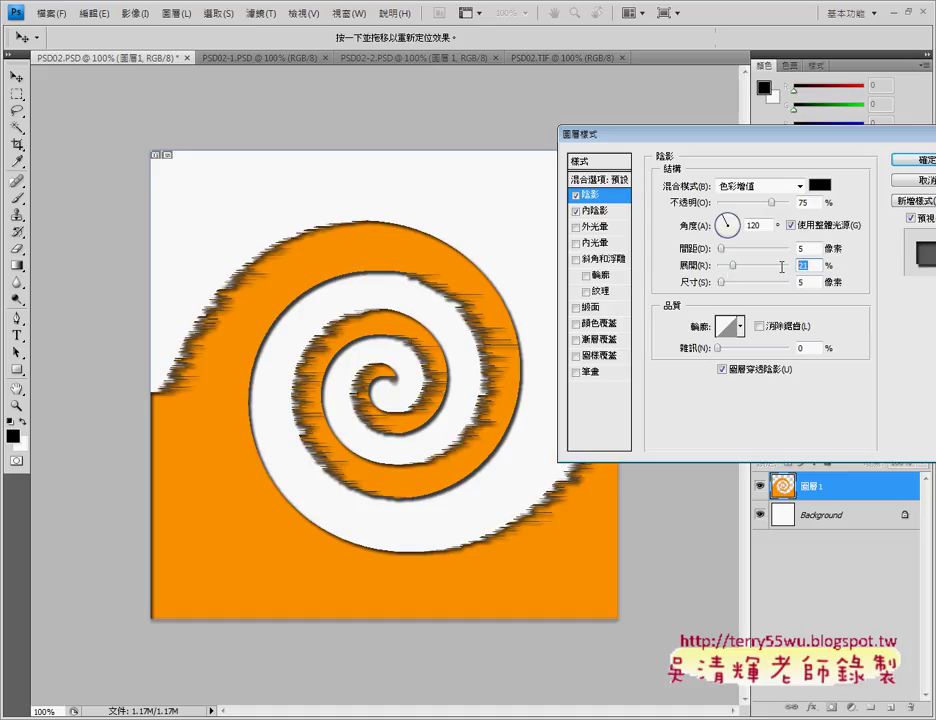
pyautogui.write('20')
pyautogui.press('Tab')
pyautogui.write('1')
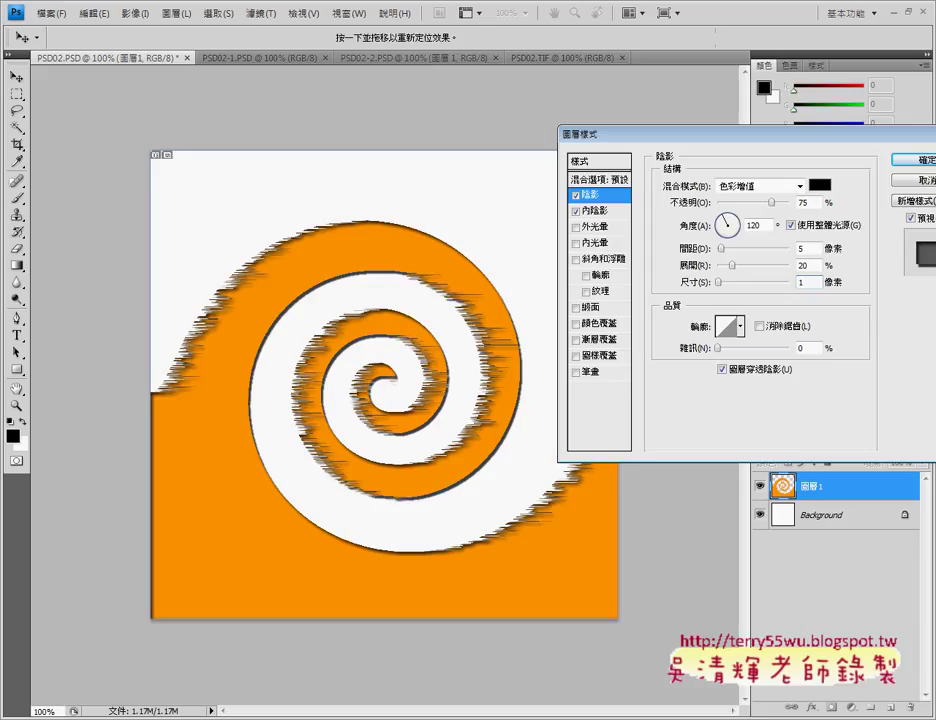
pyautogui.write('5')
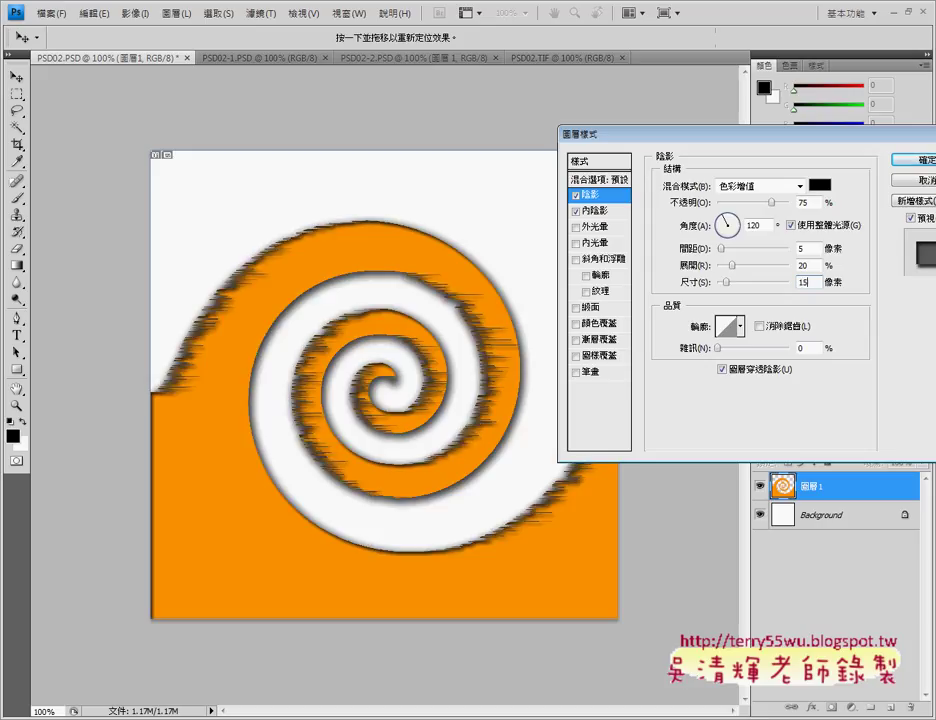
pyautogui.click(813, 250)
pyautogui.click(817, 266)
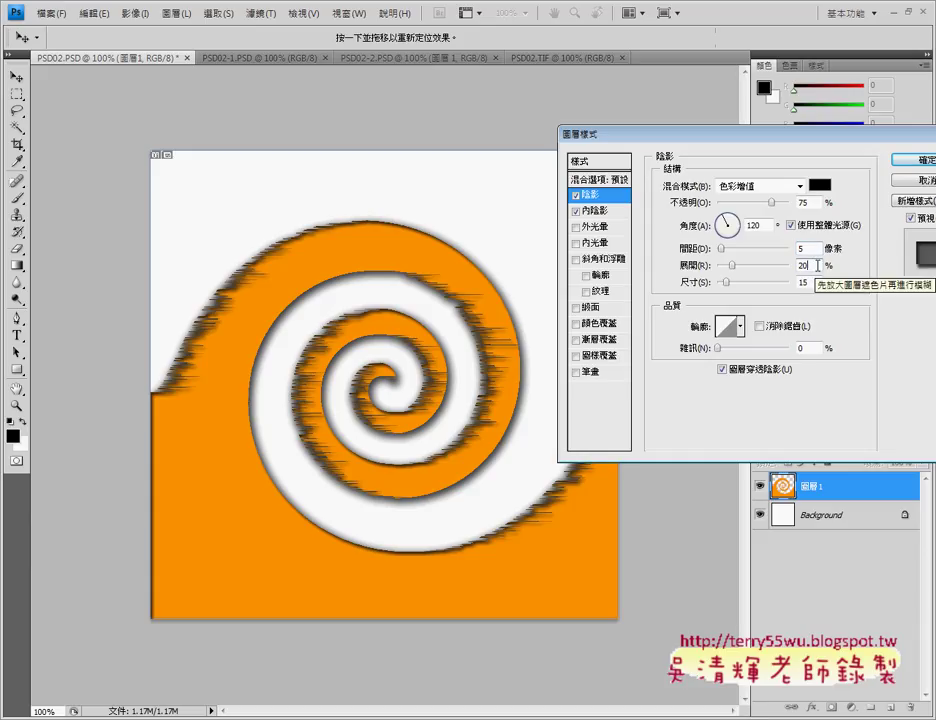
pyautogui.click(820, 283)
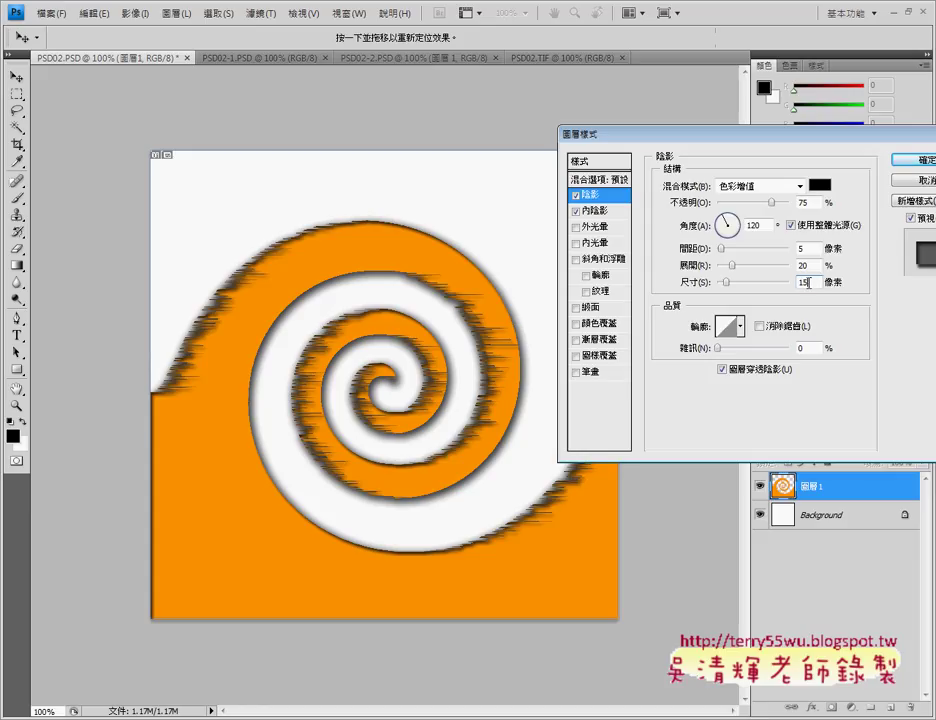
# Step: Keep Inner Shadow enabled and apply both shadow styles with OK
pyautogui.click(590, 211)
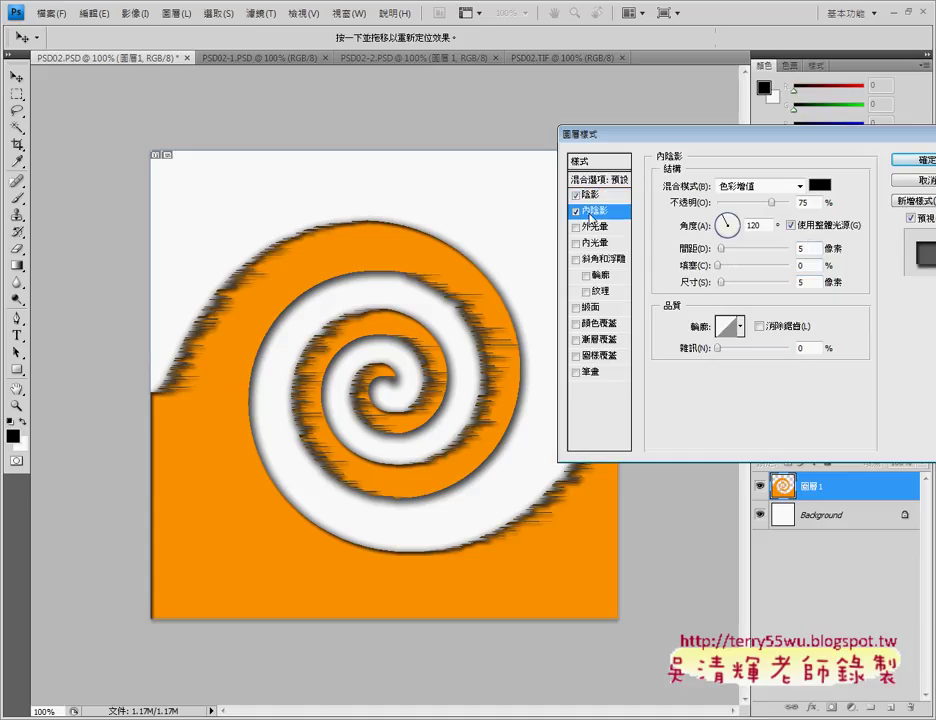
pyautogui.click(576, 212)
pyautogui.click(576, 212)
pyautogui.click(576, 212)
pyautogui.click(576, 212)
pyautogui.click(905, 162)
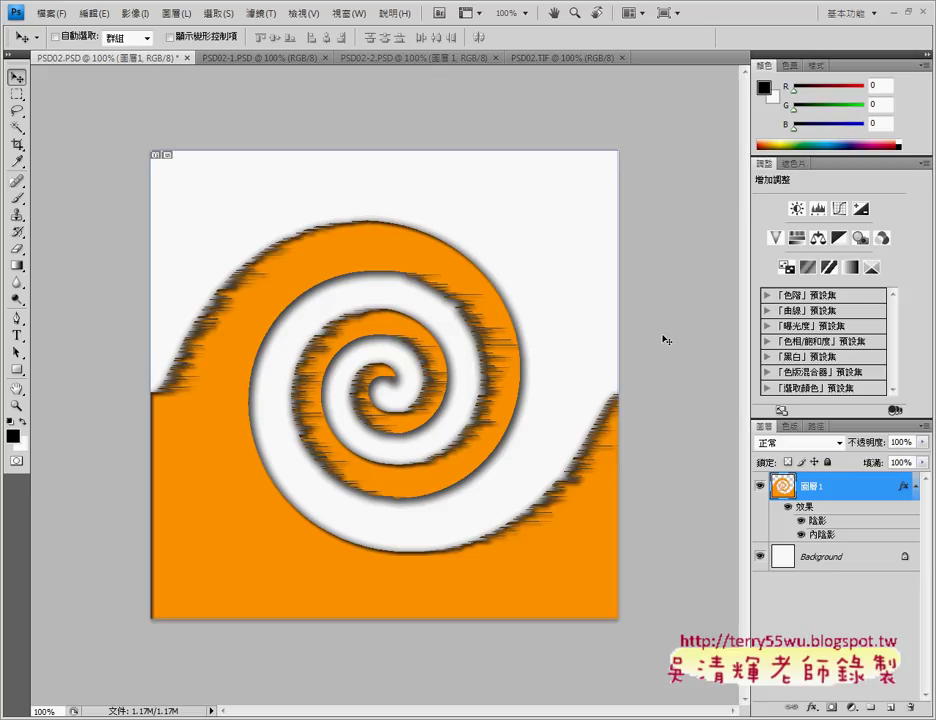
# Step: Dismiss the Filter menu and reopen 圖層 1's Drop Shadow settings for review
pyautogui.click(262, 13)
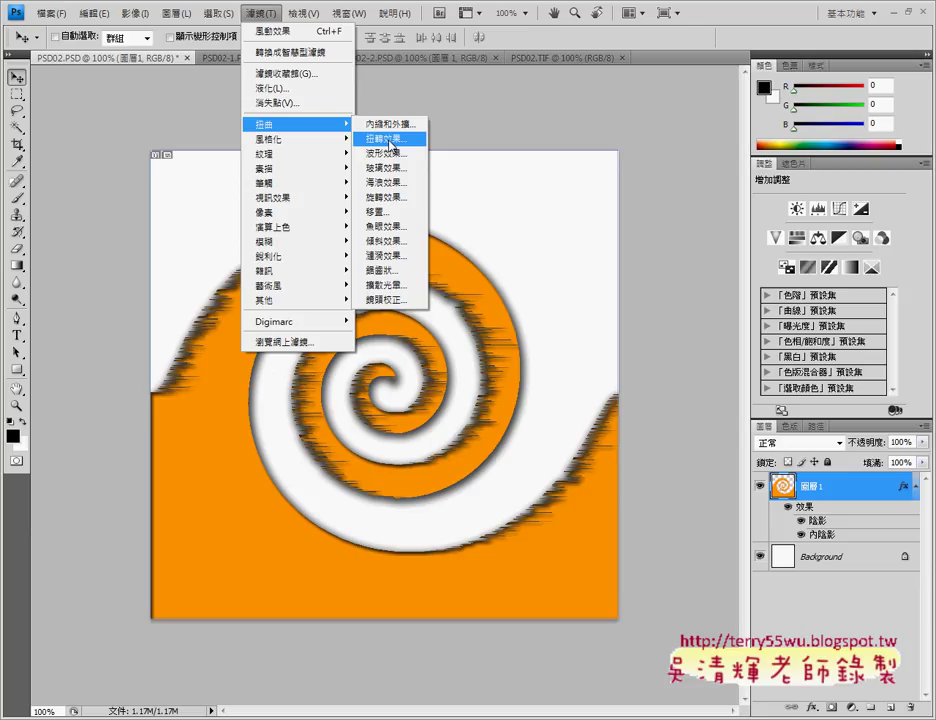
pyautogui.moveTo(268, 138)
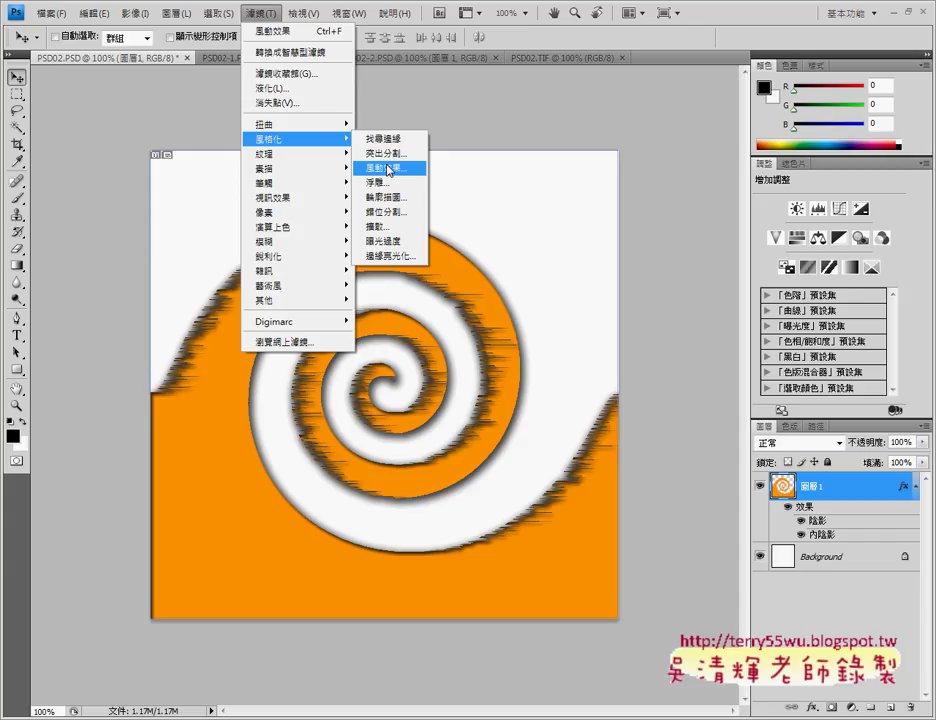
pyautogui.click(826, 493)
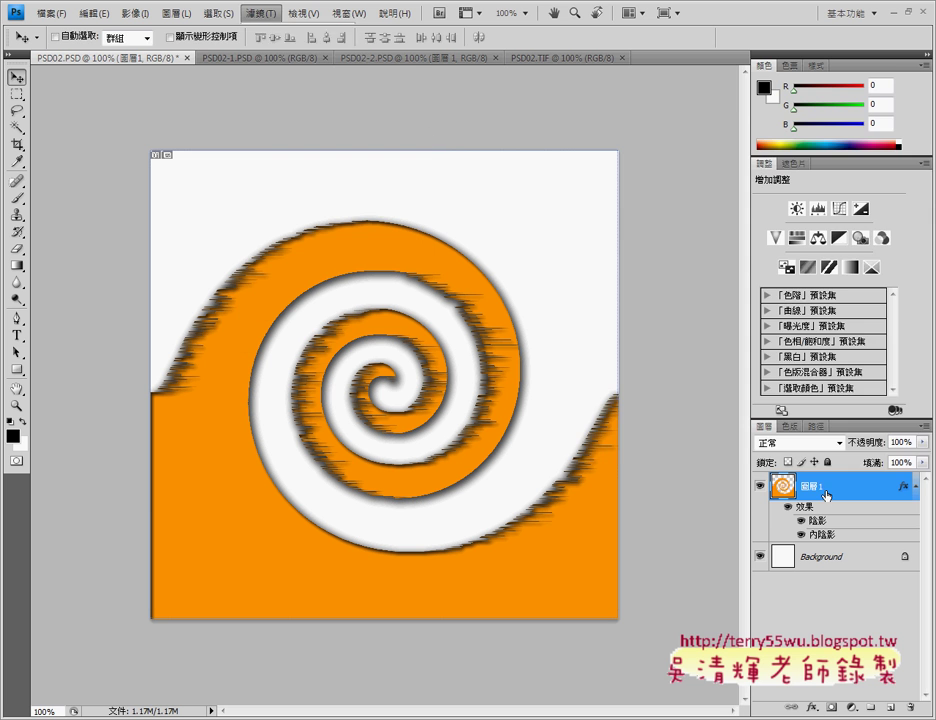
pyautogui.doubleClick(826, 494)
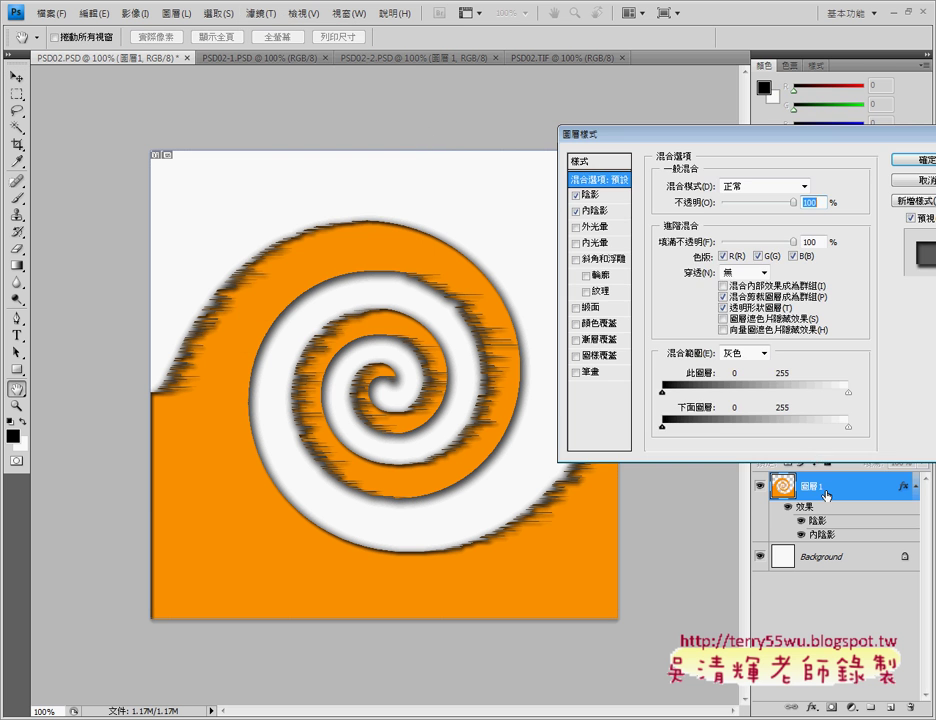
pyautogui.click(603, 197)
pyautogui.moveTo(644, 141); pyautogui.dragTo(432, 112)
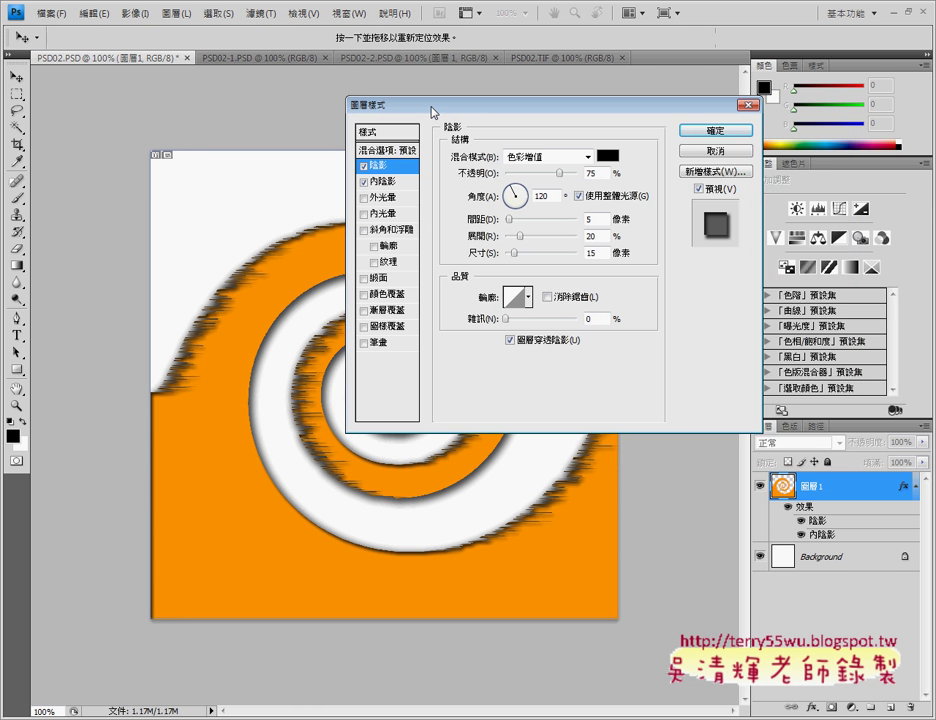